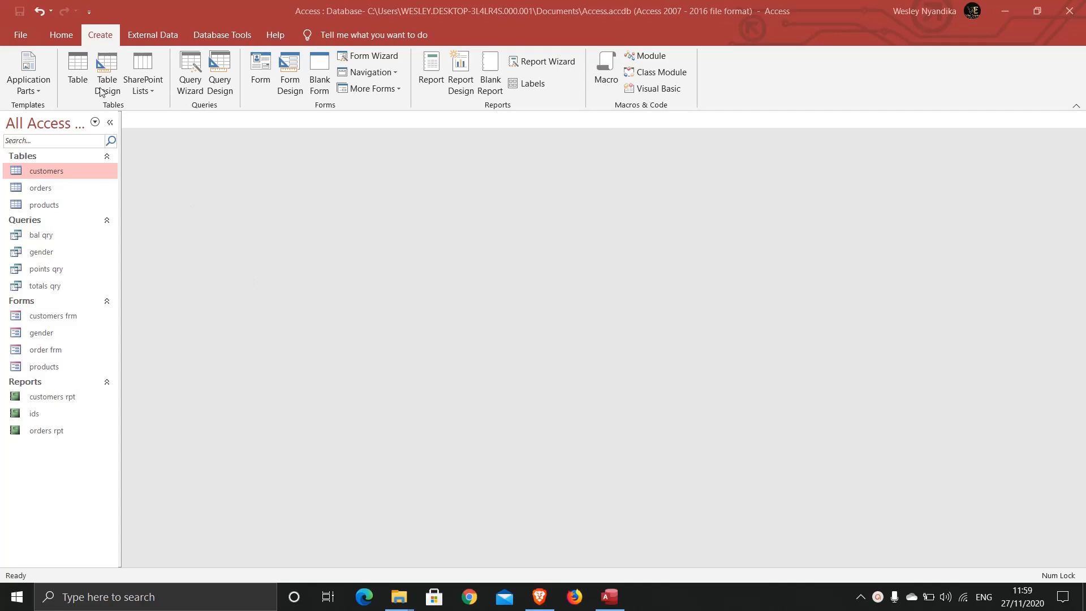
- Open the customers frm form to view its customer fields, and close it again
click(61, 35)
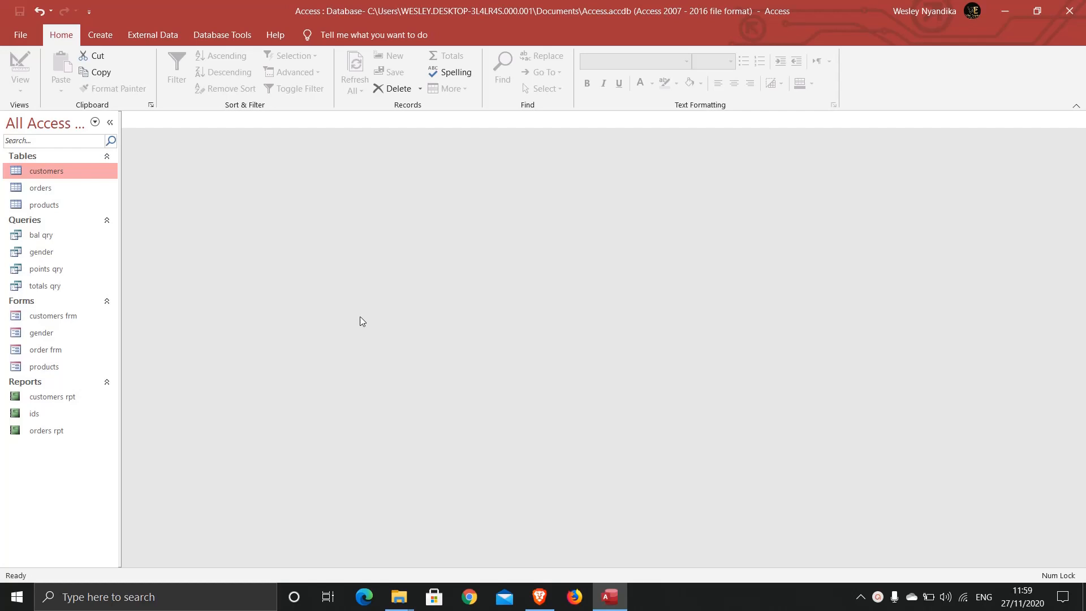
double_click(48, 316)
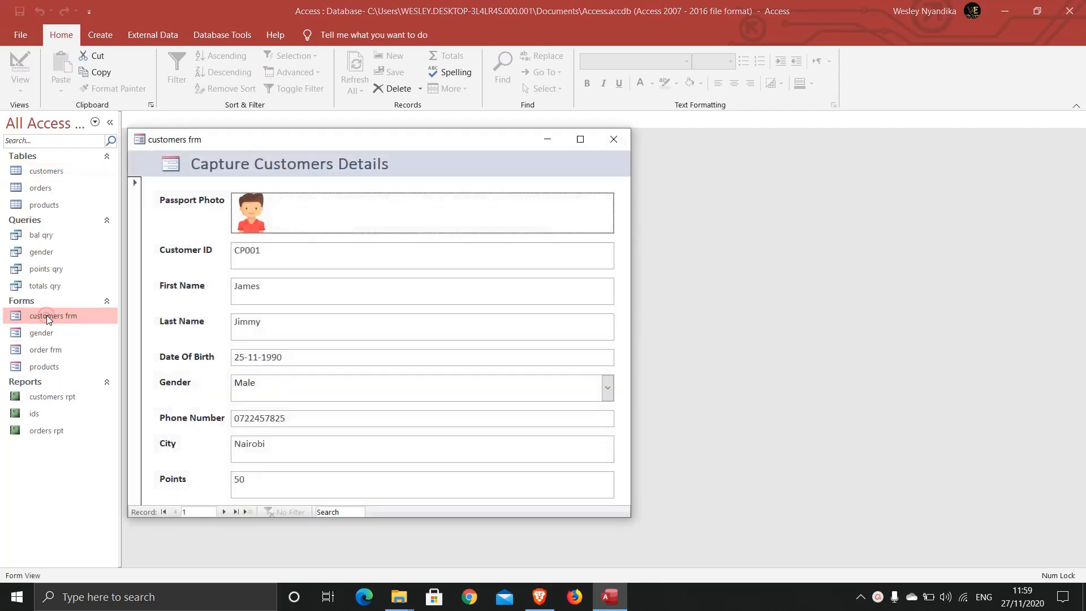
drag(286, 138, 347, 107)
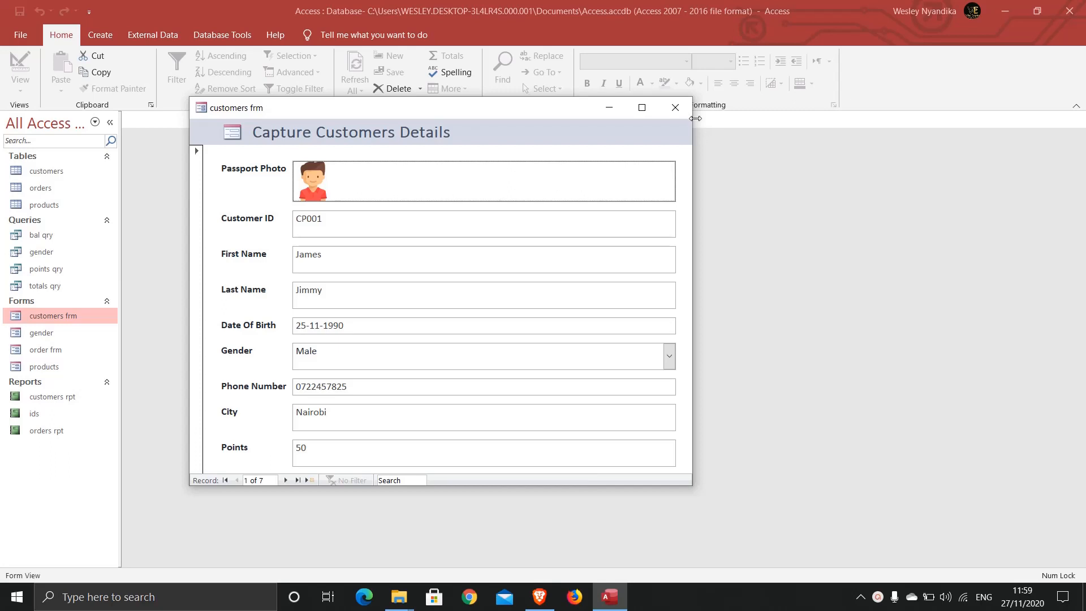
click(676, 109)
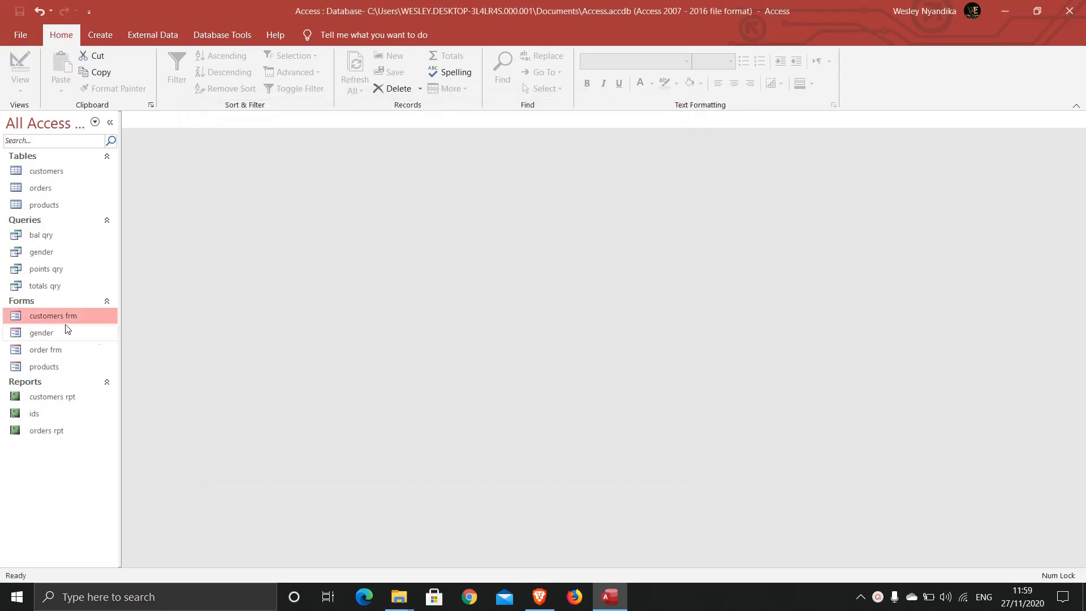
- Open the customers frm form in Design View and extend the Detail section downward to about 13.6 cm high
right_click(36, 316)
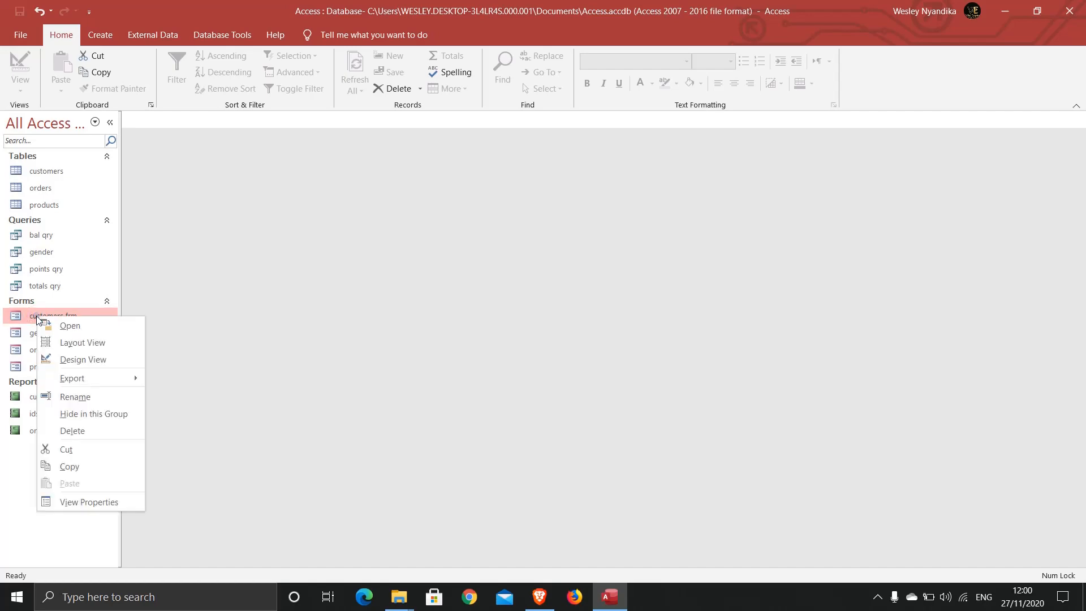
click(79, 364)
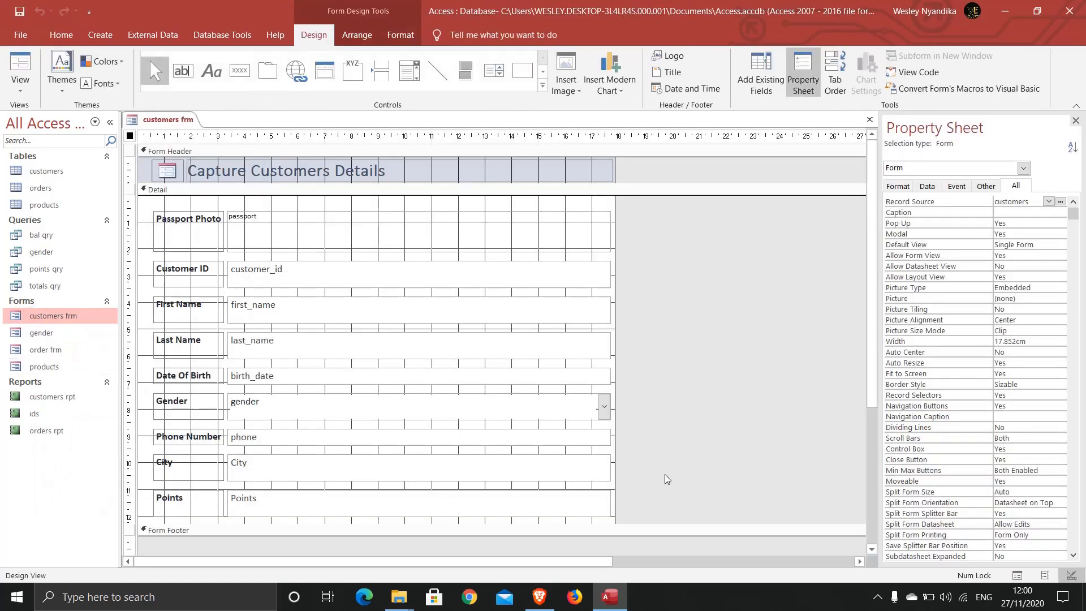
drag(871, 348, 877, 398)
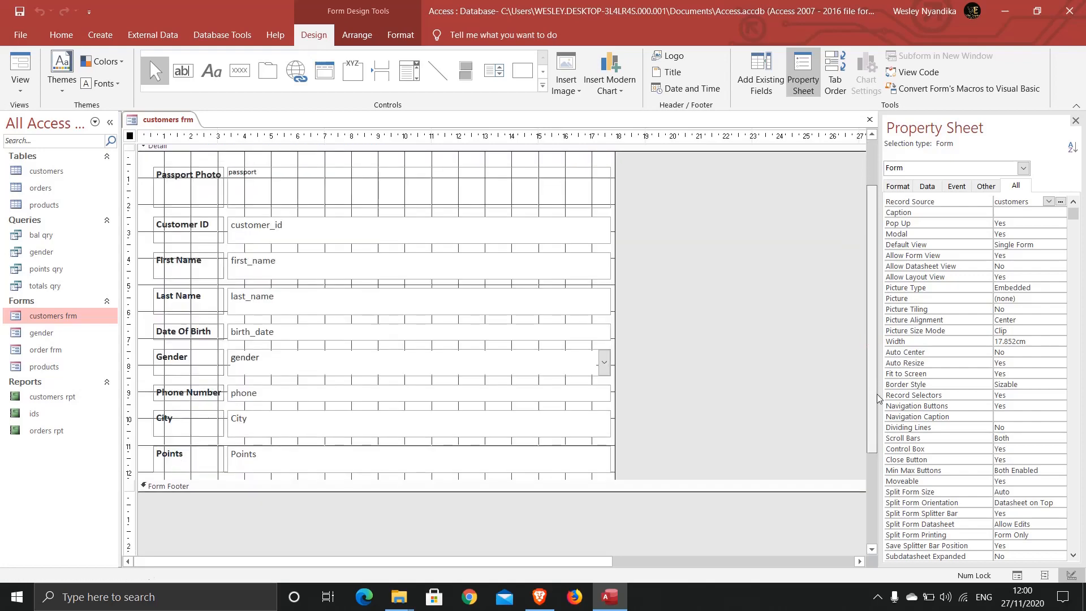
click(591, 481)
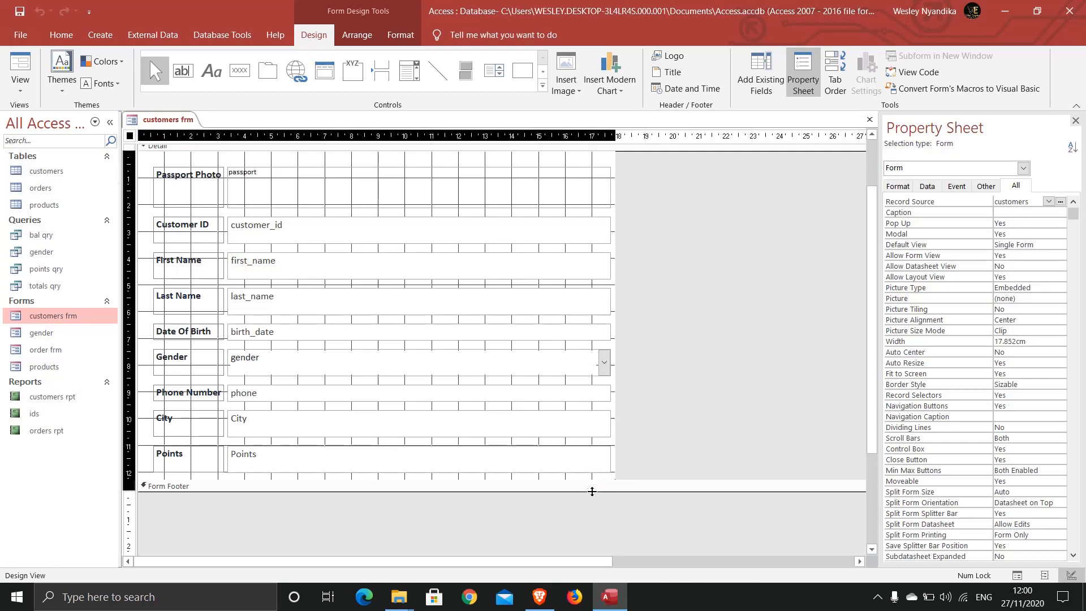
drag(592, 491, 592, 513)
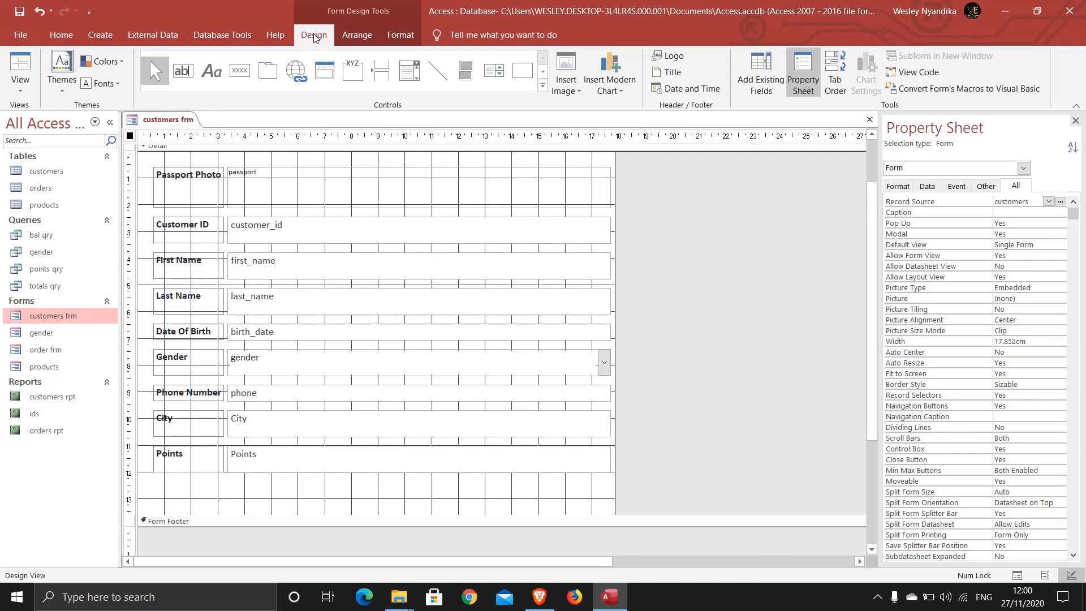
- Draw a command button about 2.3 cm by 0.8 cm below the Points label, without using the Command Button Wizard
click(240, 73)
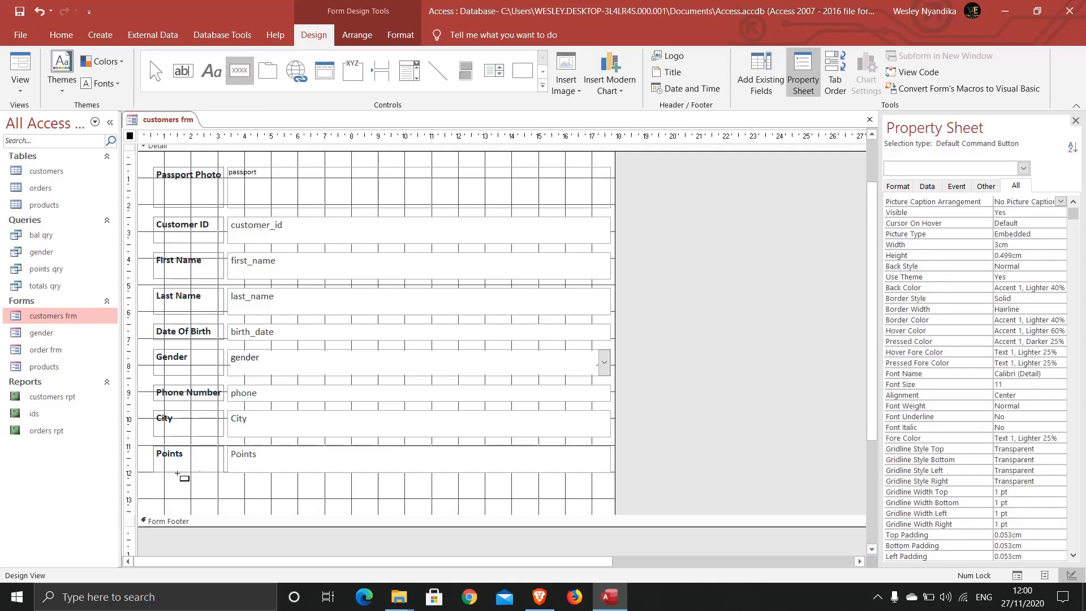
drag(155, 485, 215, 508)
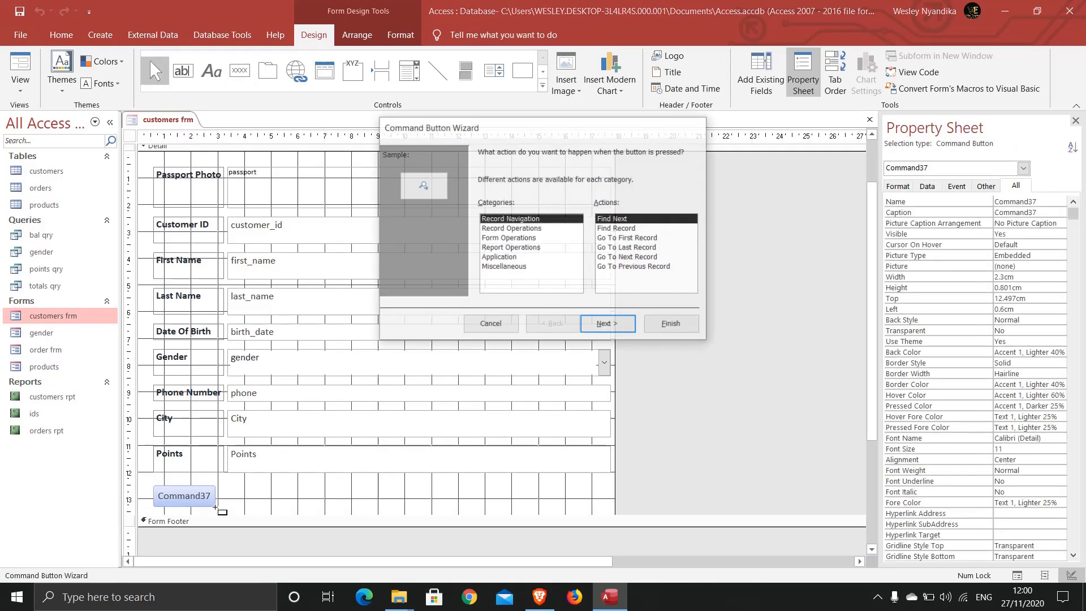
click(495, 327)
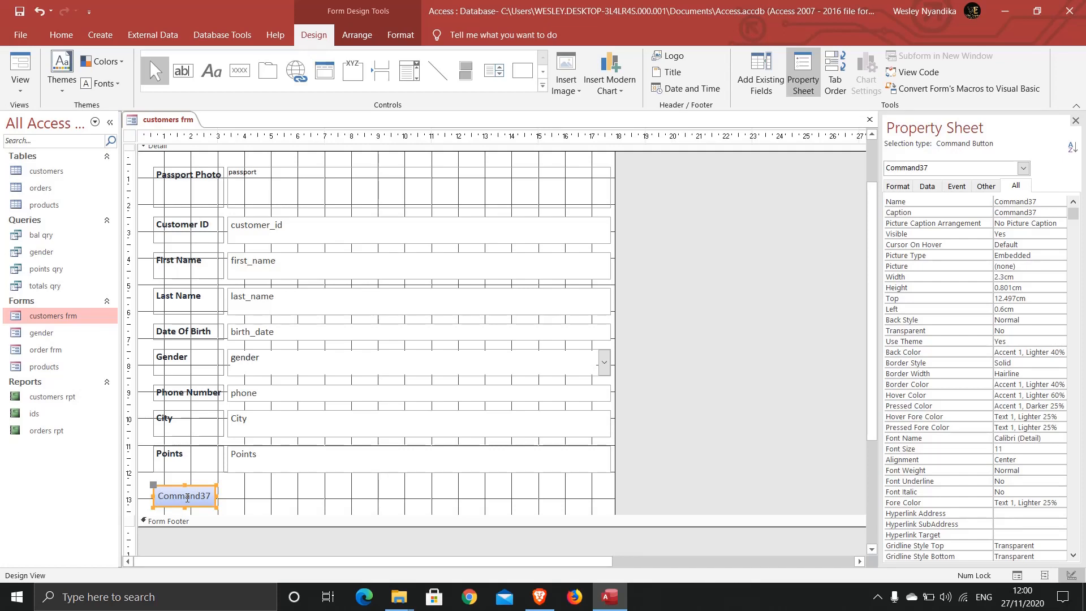
- Change the new command button's caption to "Open Report"
double_click(186, 495)
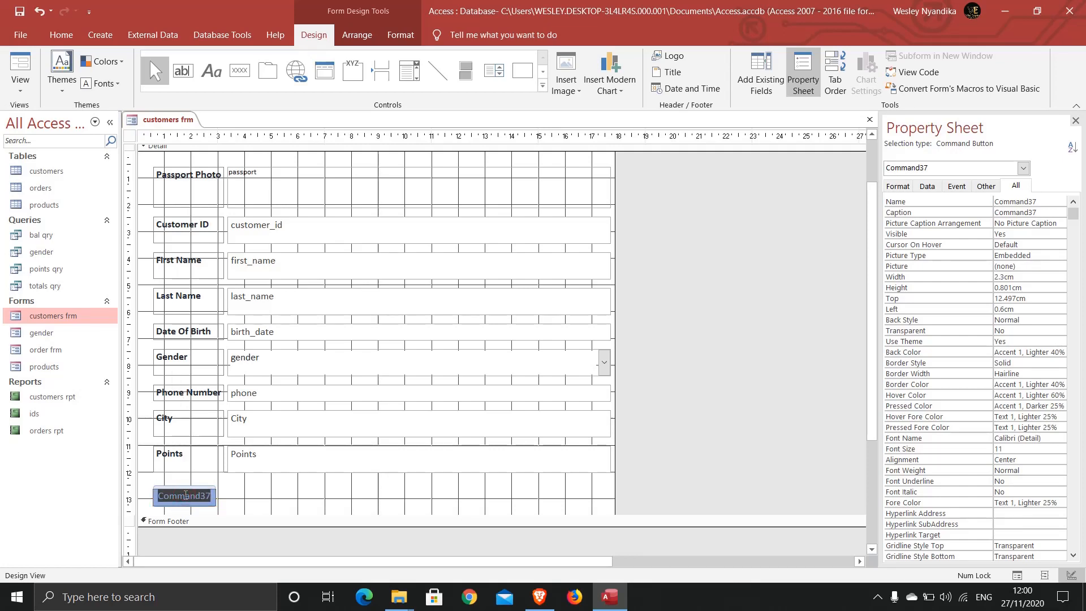
text(C)
text(pen )
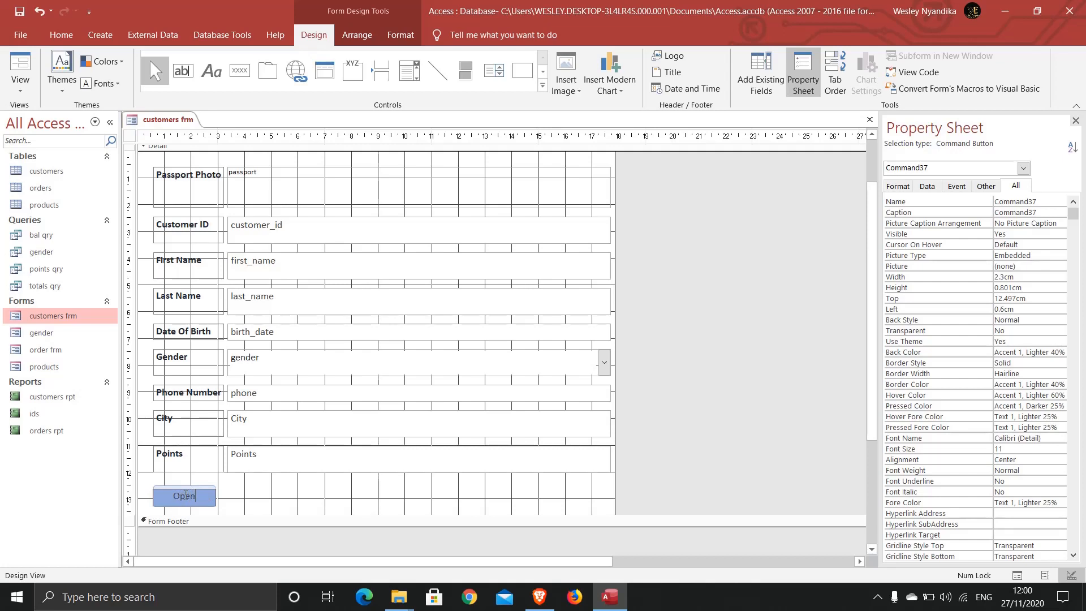
text(Report)
click(240, 498)
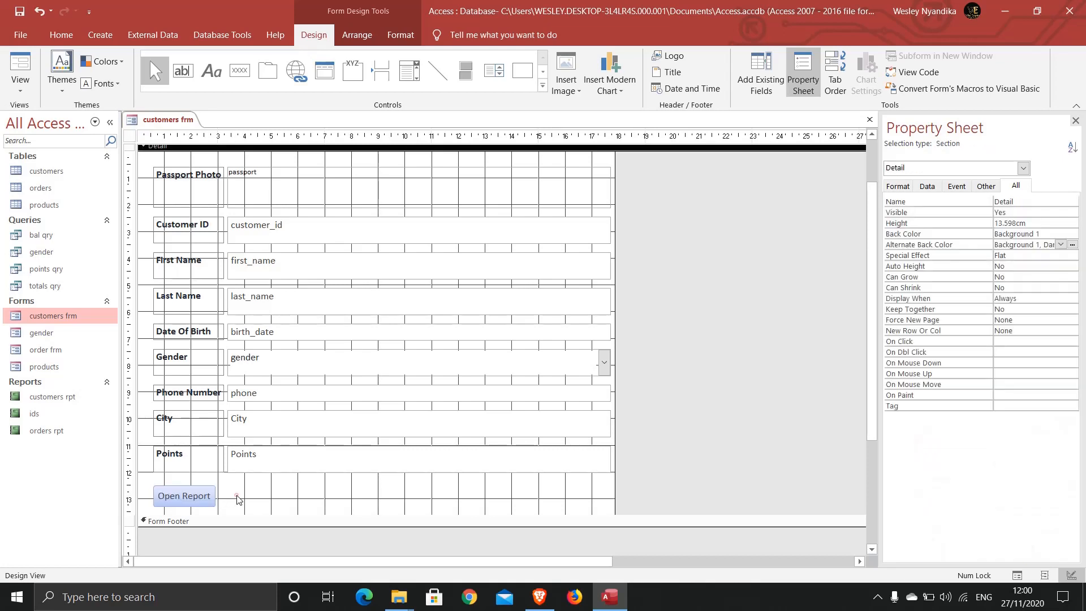
- Build an event for the Open Report button using the Macro Builder
click(188, 499)
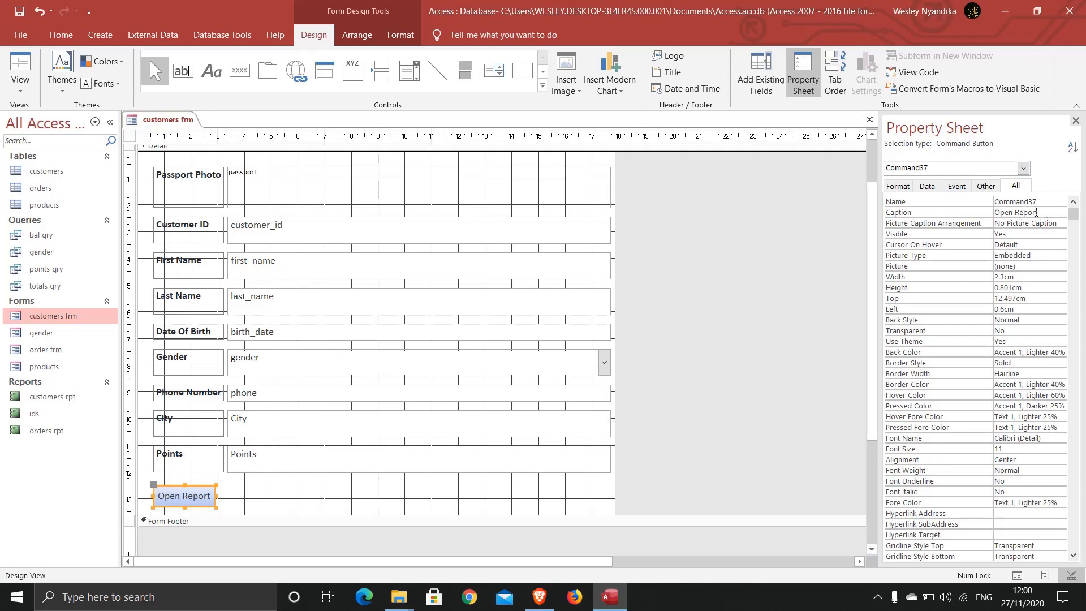
right_click(188, 496)
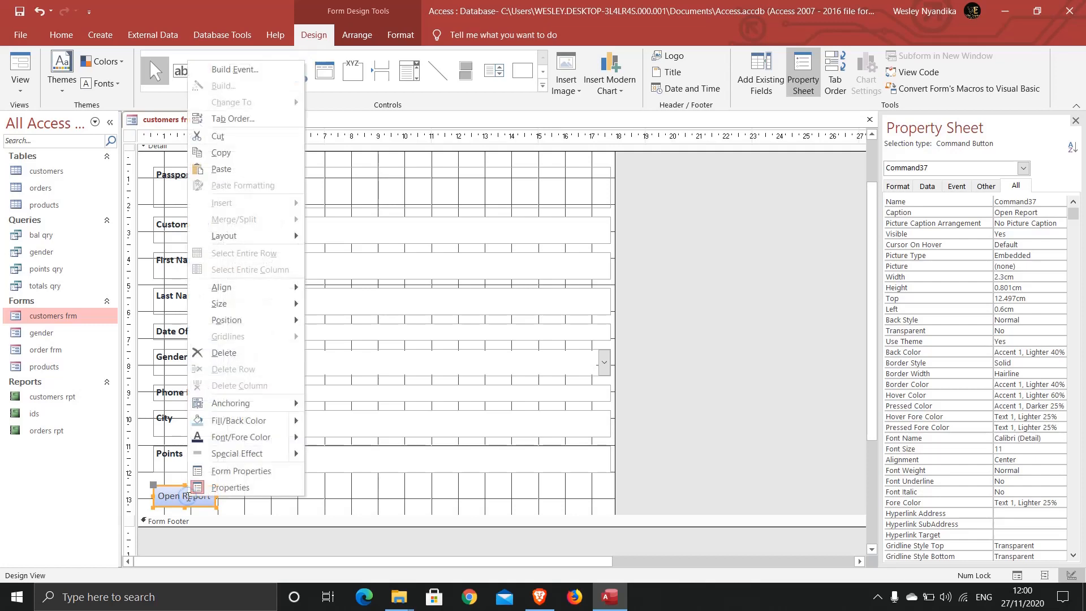
click(235, 71)
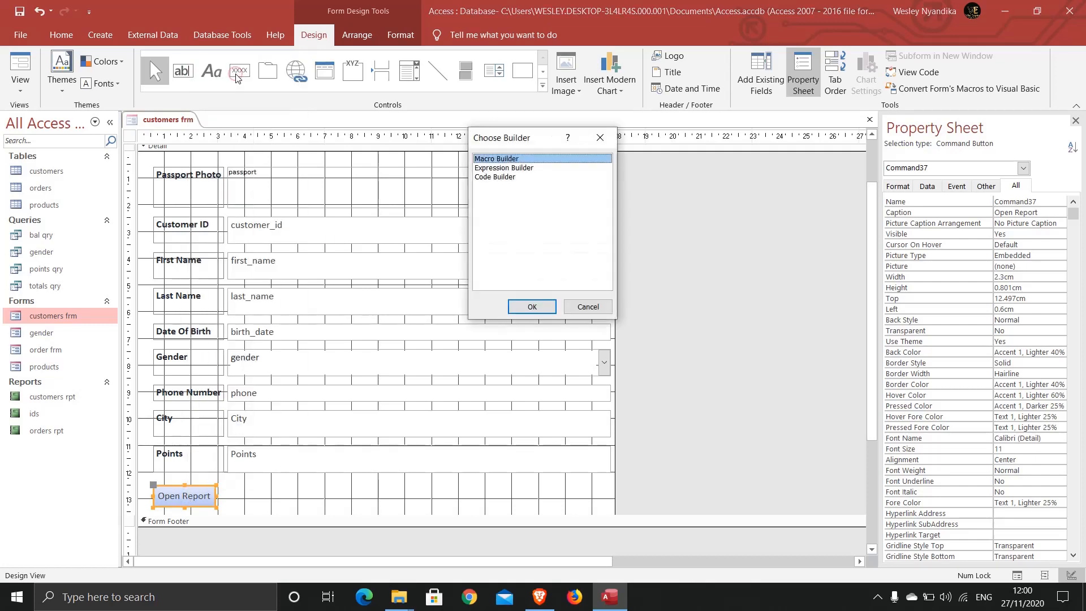
click(489, 159)
click(532, 306)
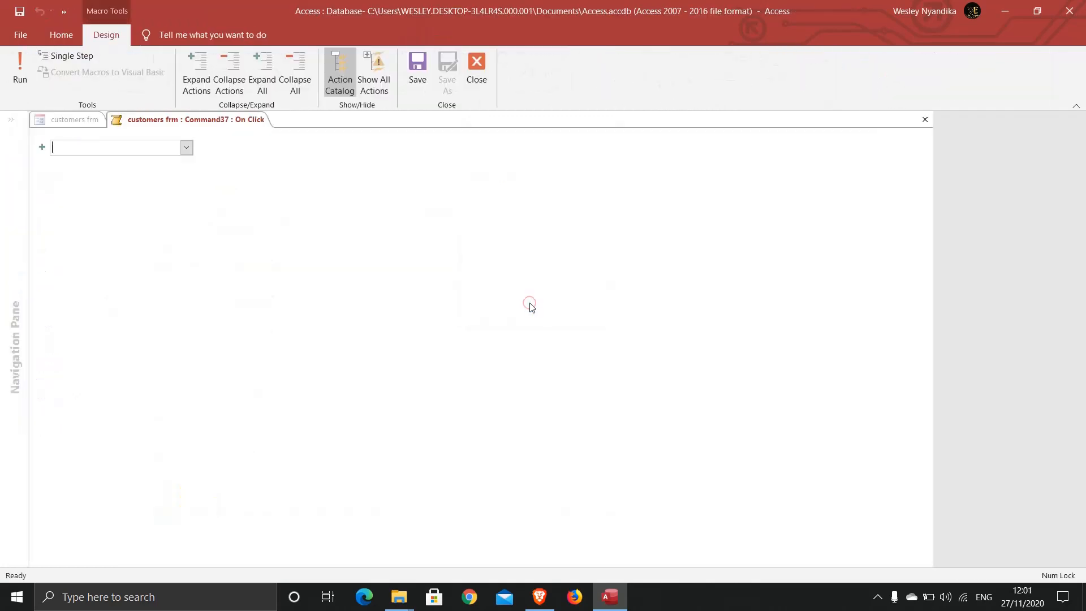
- Add an OpenReport action for the customers rpt report to the button's macro and close the macro
click(187, 148)
click(186, 149)
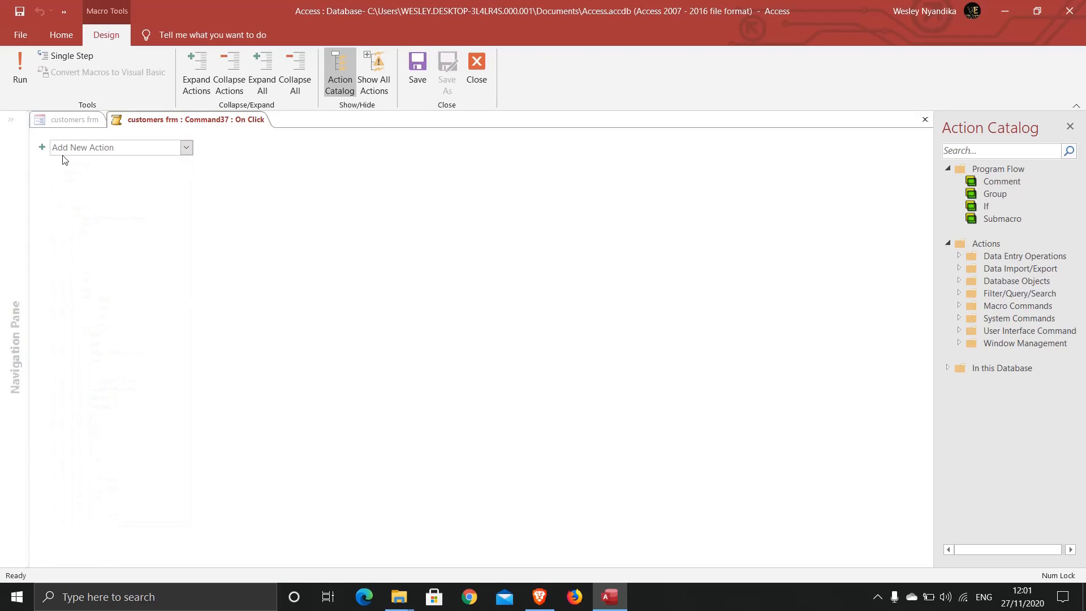
click(83, 148)
text(OpenReport)
key(Return)
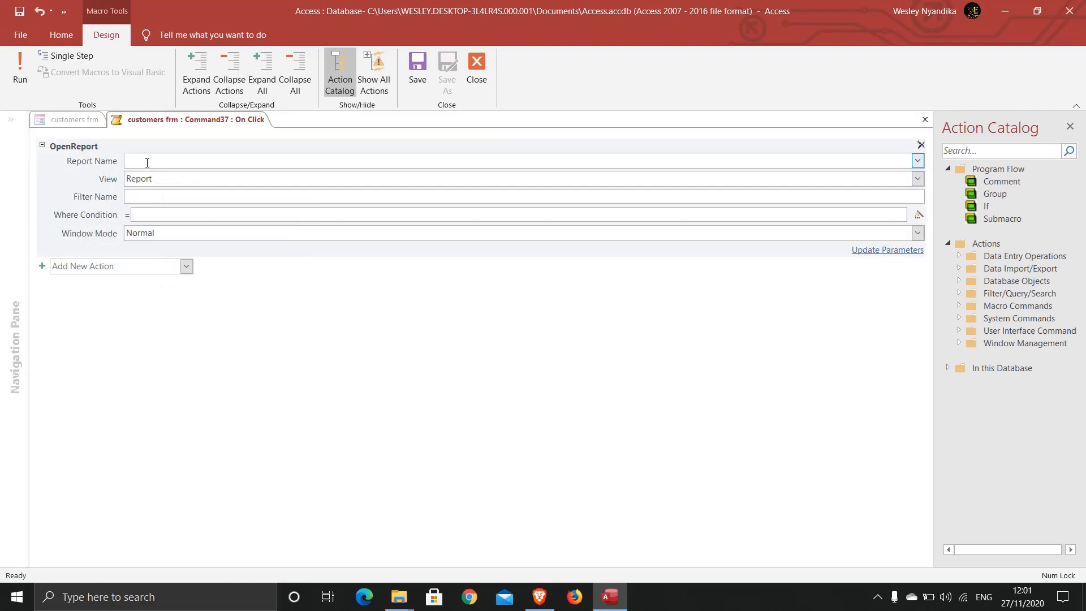
click(917, 161)
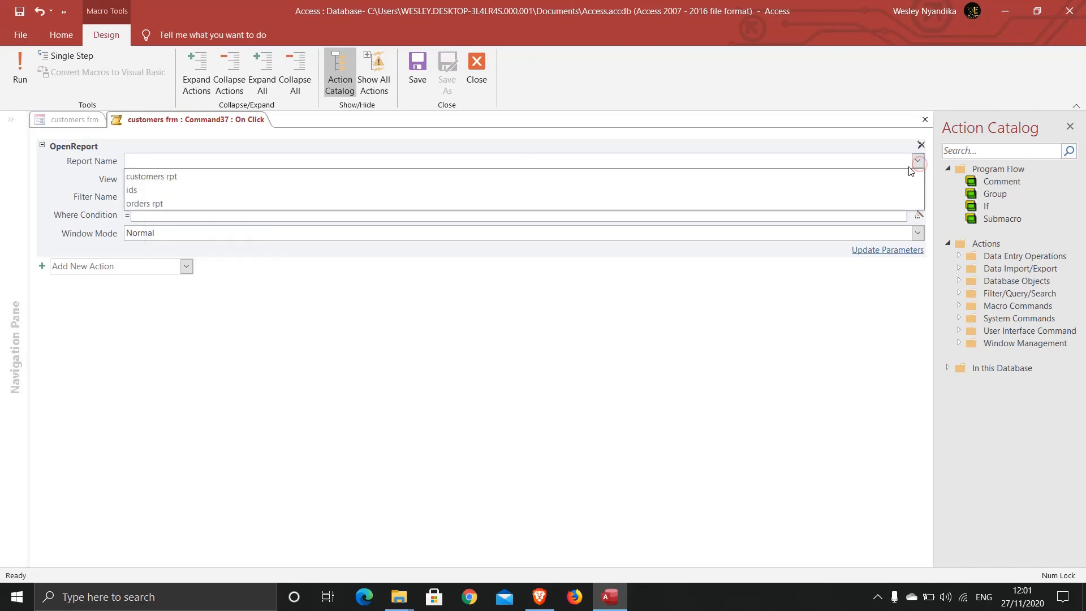
click(838, 176)
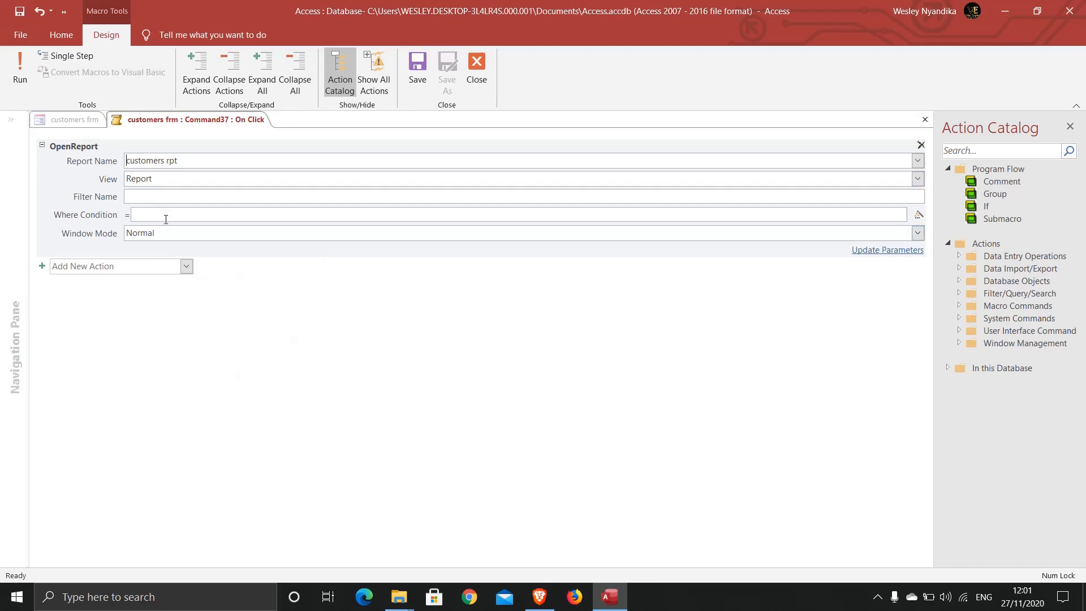
click(479, 78)
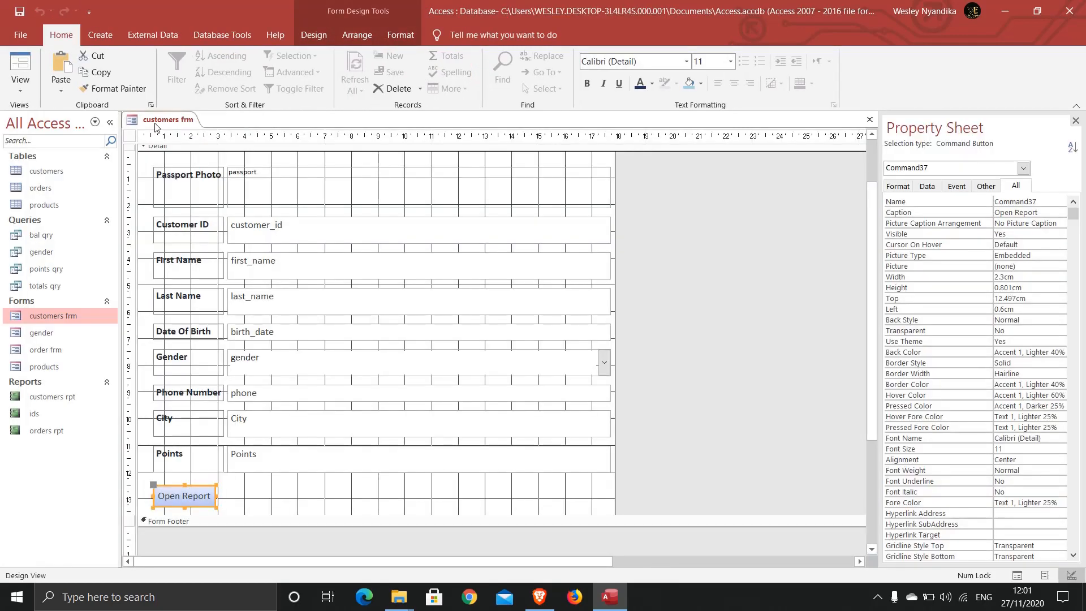
- Test the Open Report button in Form View, and close customers frm with its design changes saved
click(29, 89)
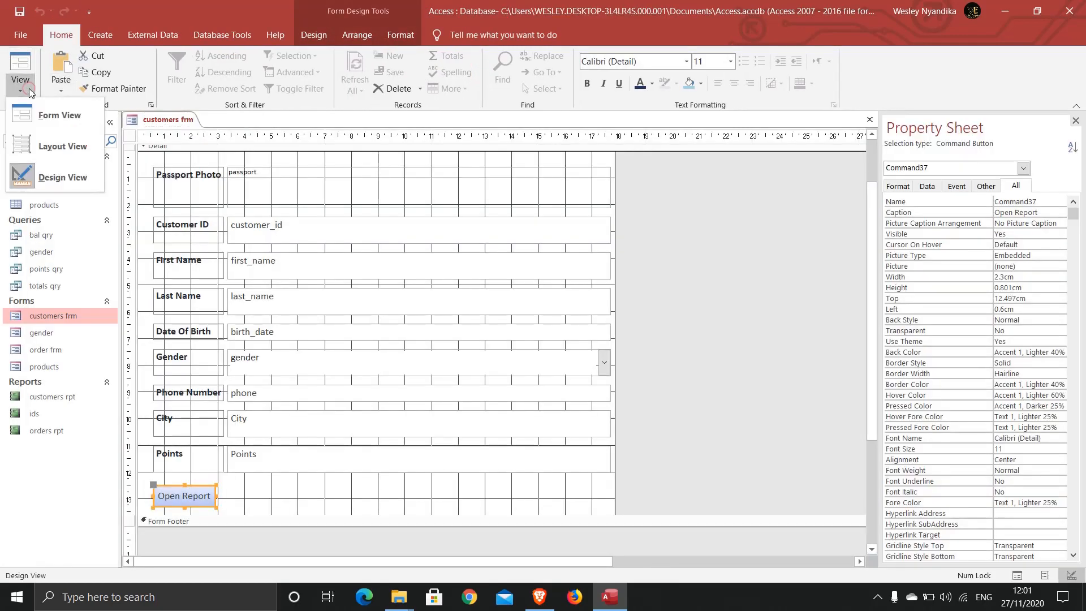
click(57, 115)
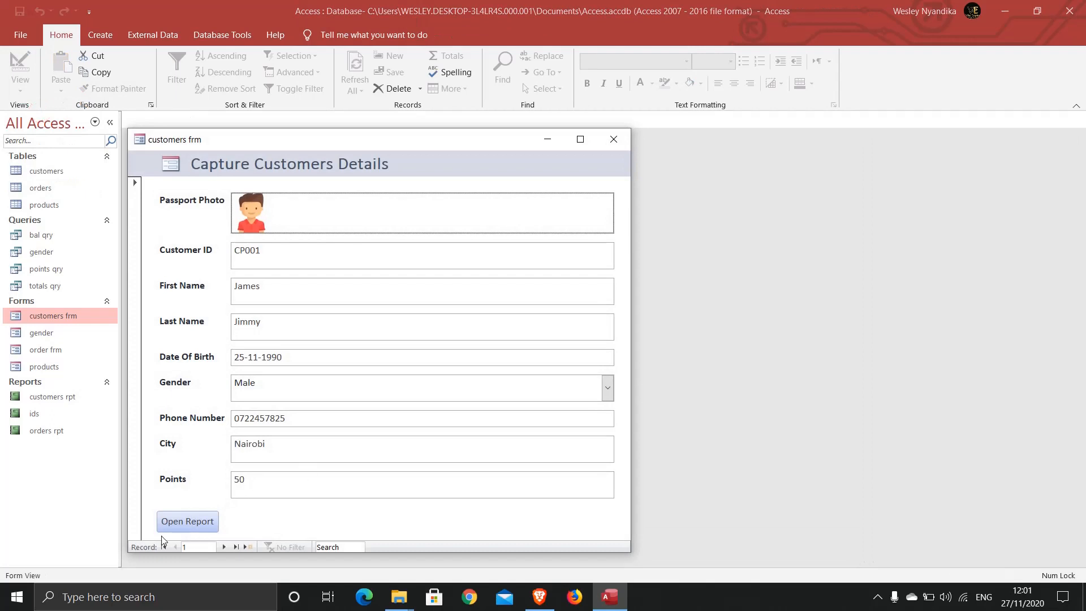
click(205, 524)
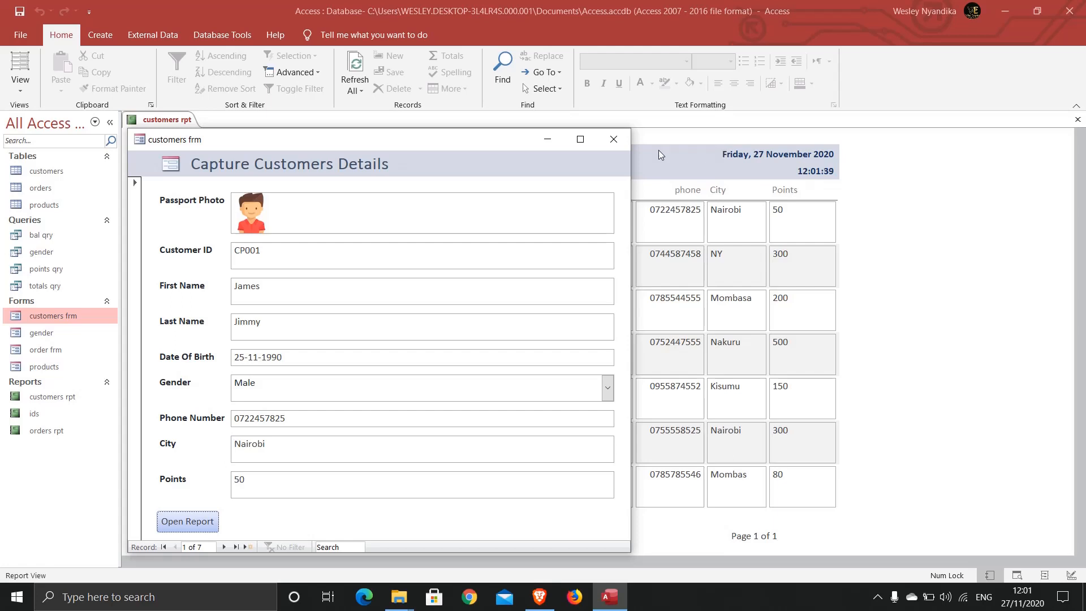
click(616, 141)
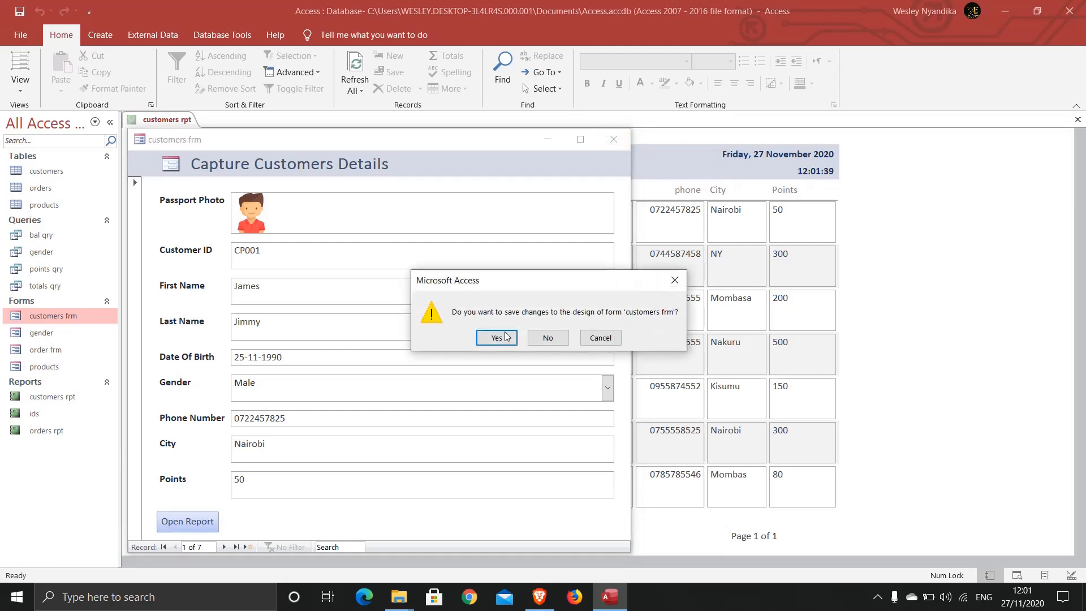
click(505, 340)
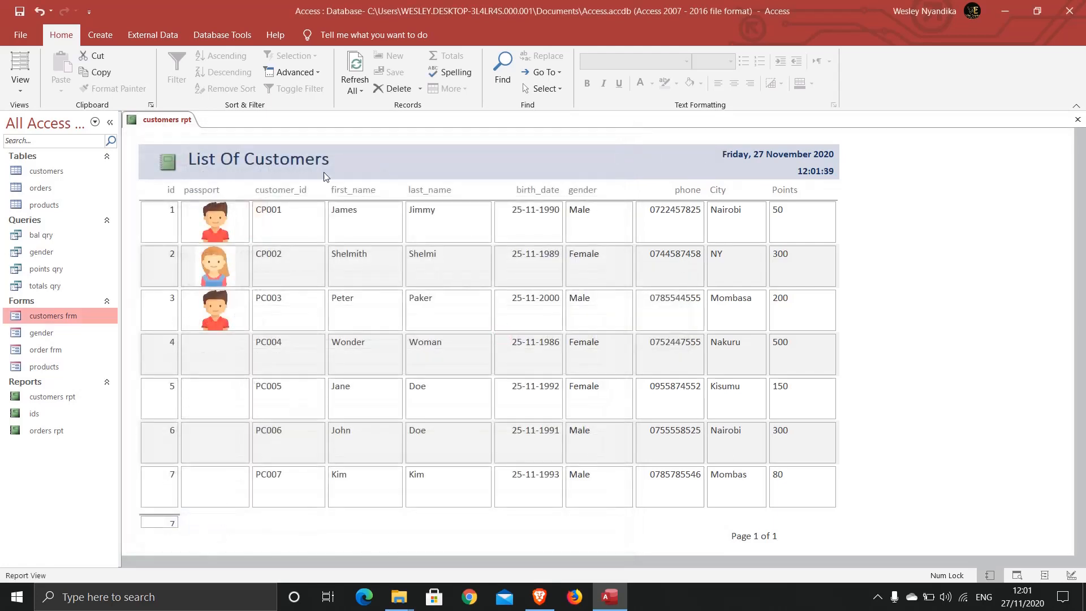
- Switch customers rpt to Layout View and set the report's Pop Up and Modal properties to Yes
right_click(164, 124)
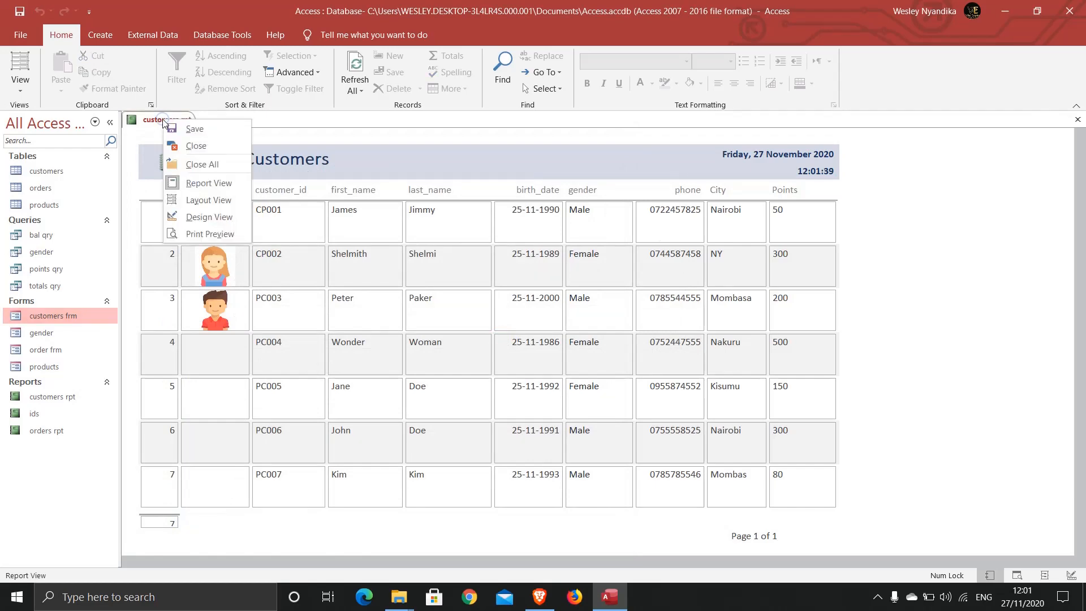
click(202, 200)
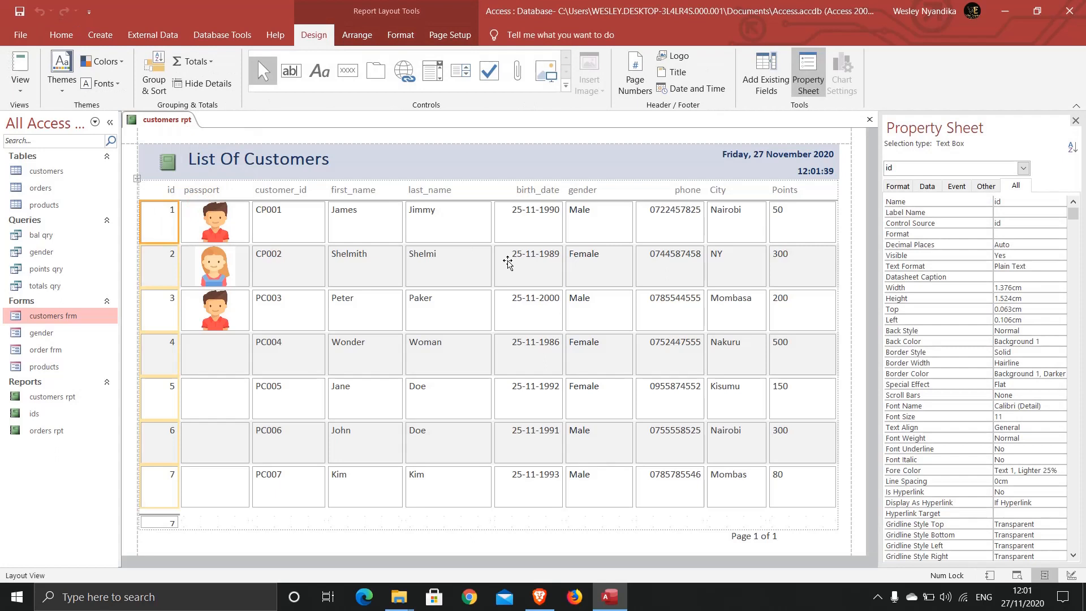
click(1024, 168)
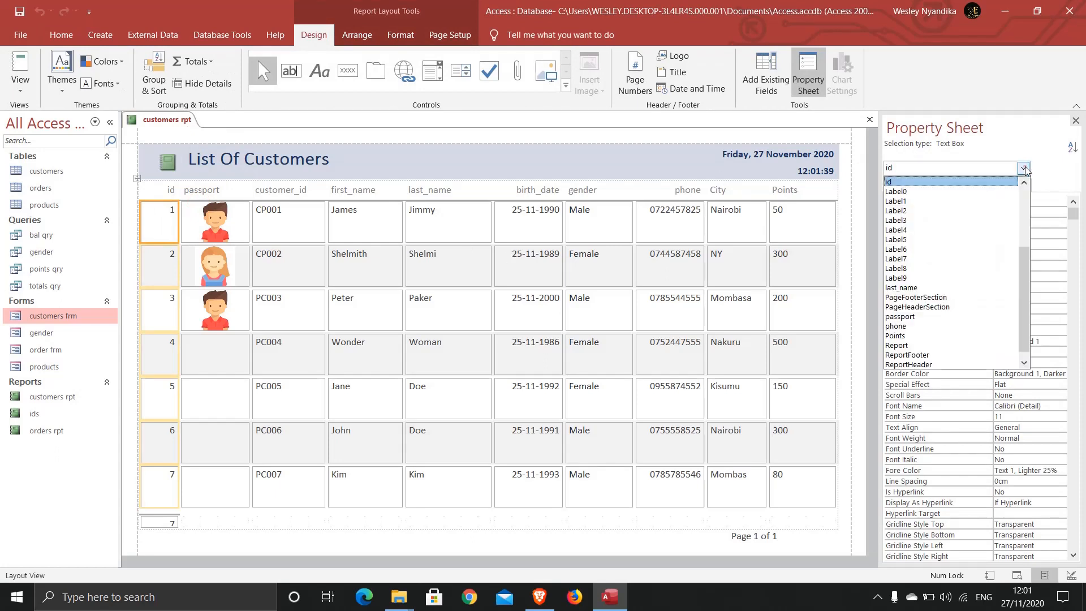
click(914, 346)
click(1003, 222)
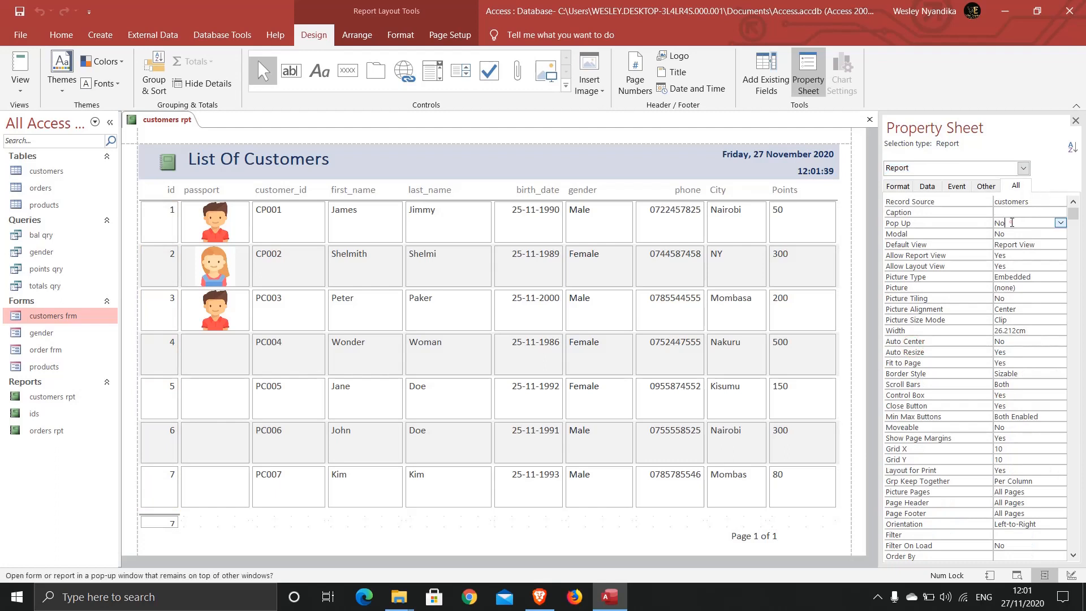
click(1061, 222)
click(1027, 234)
click(1029, 233)
click(1061, 233)
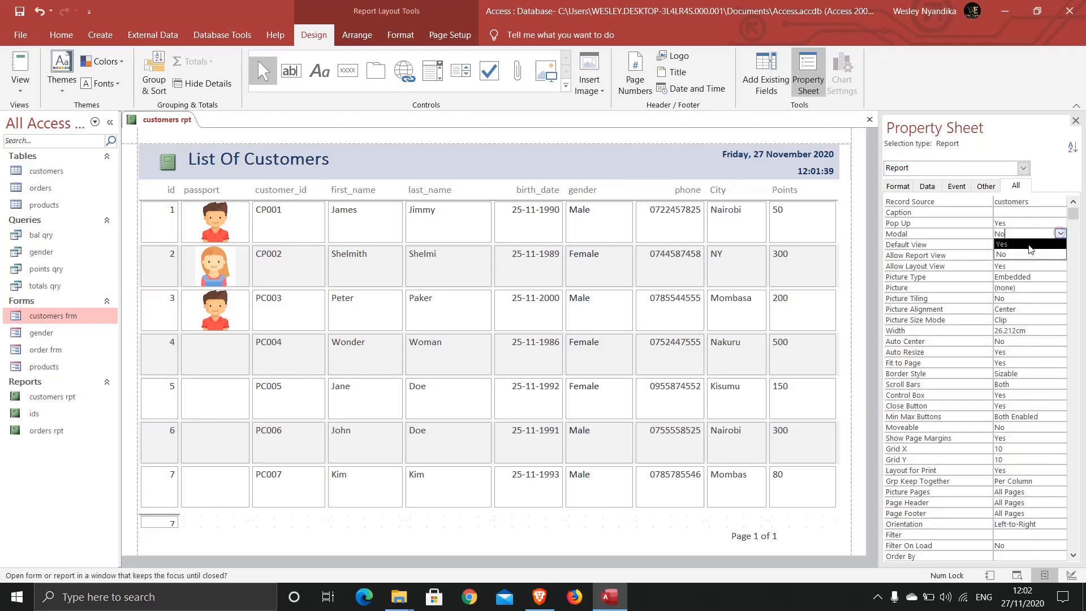
click(1025, 244)
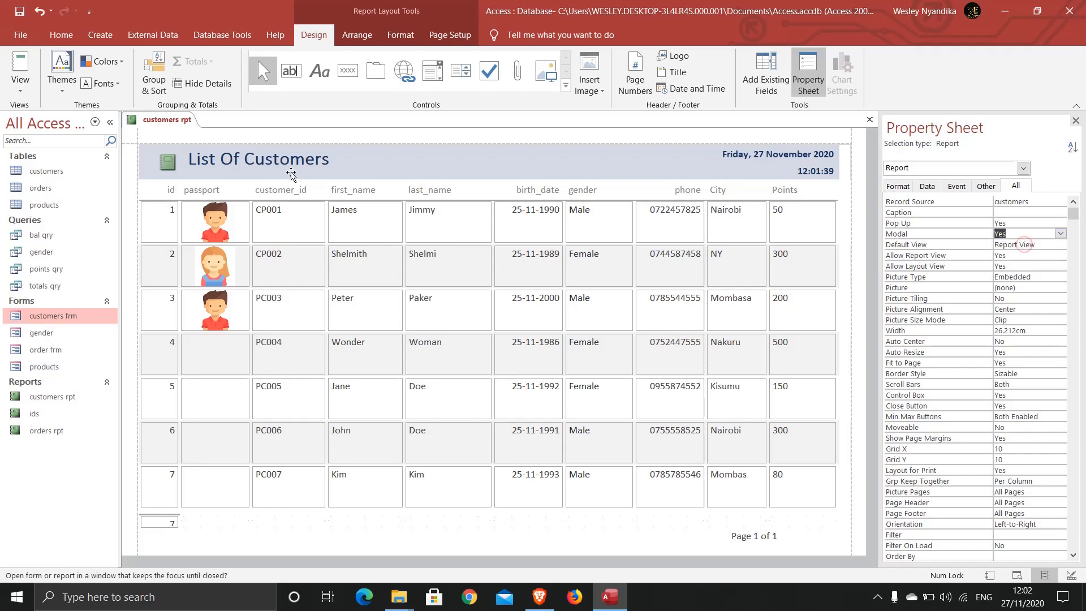
- Save the property changes to customers rpt and close the report
right_click(177, 127)
click(177, 158)
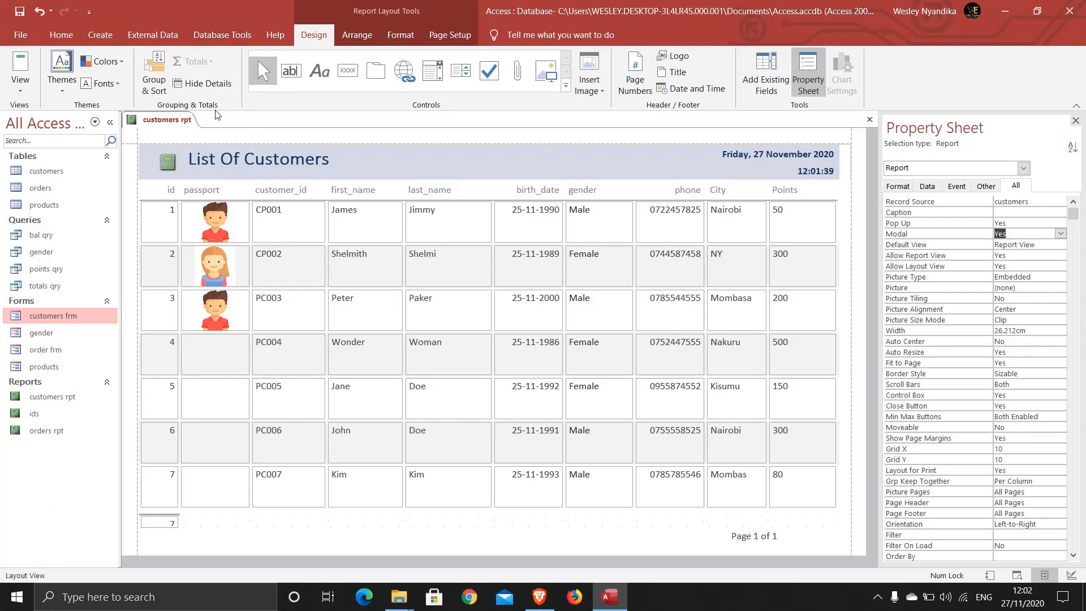
right_click(172, 122)
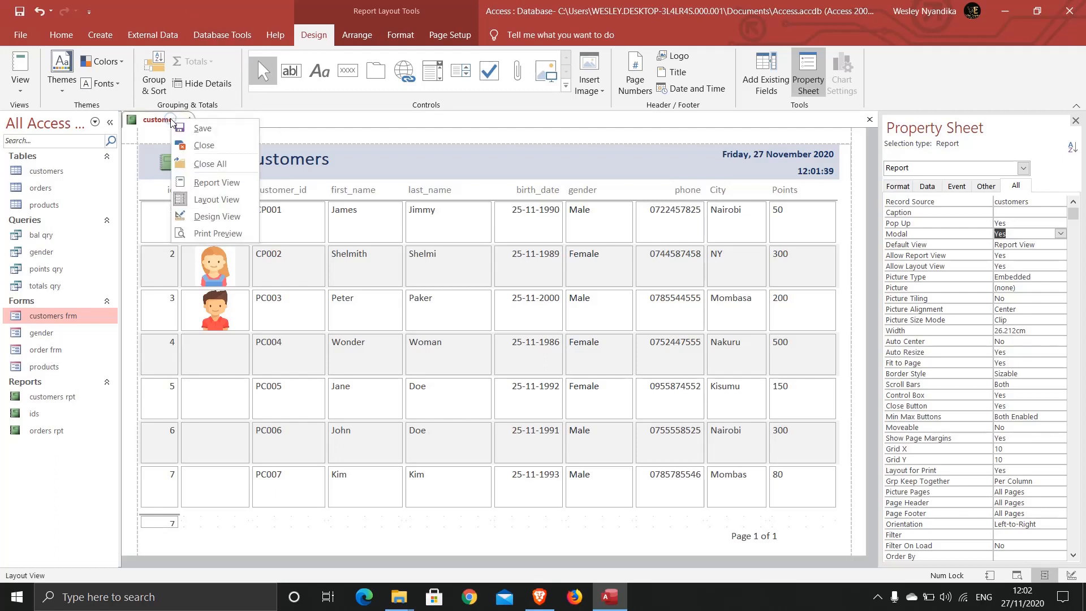
click(195, 145)
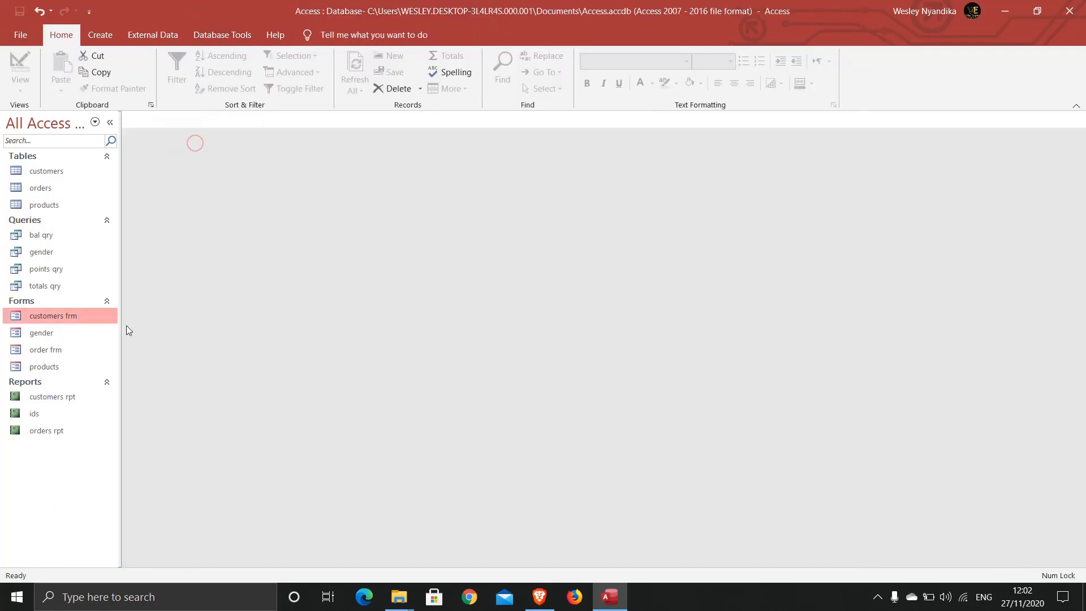
- Open customers frm, test its Open Report button, reposition the pop-up report window, and close the report
double_click(46, 316)
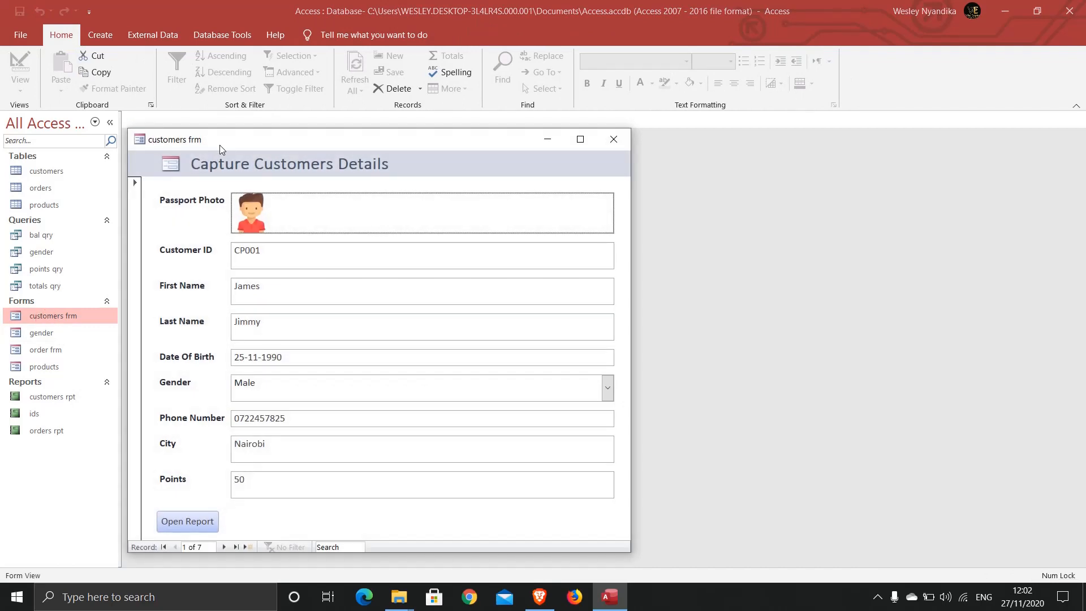
drag(228, 142, 315, 85)
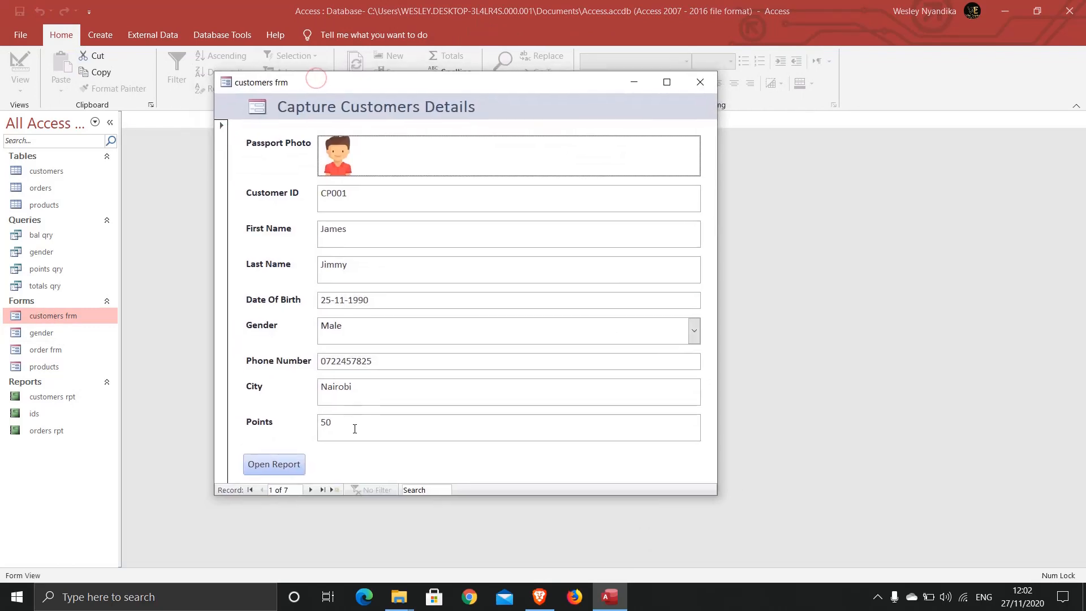
click(267, 467)
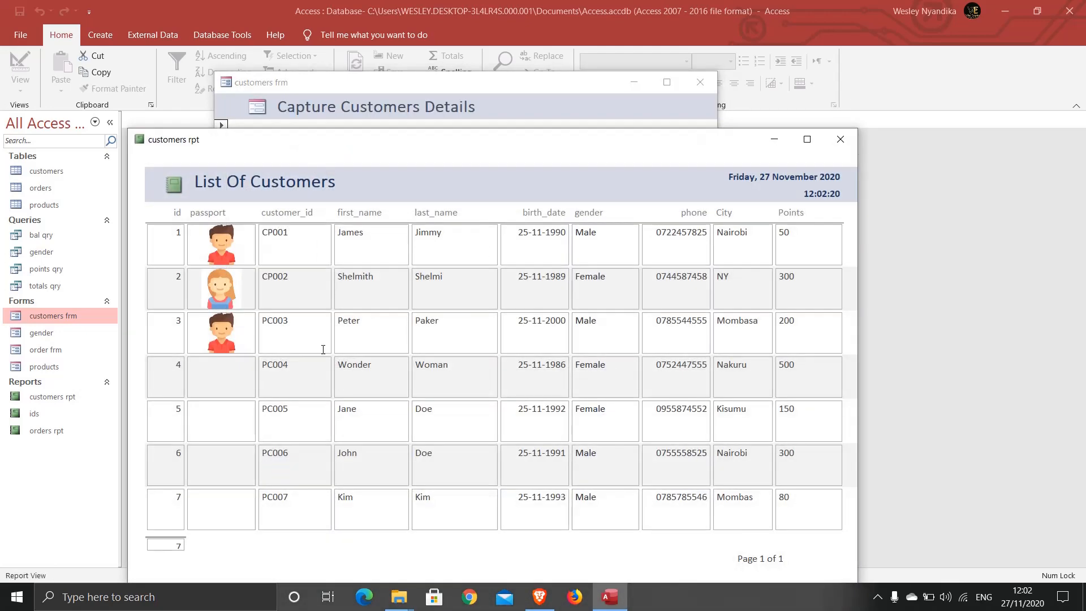
drag(359, 145, 396, 72)
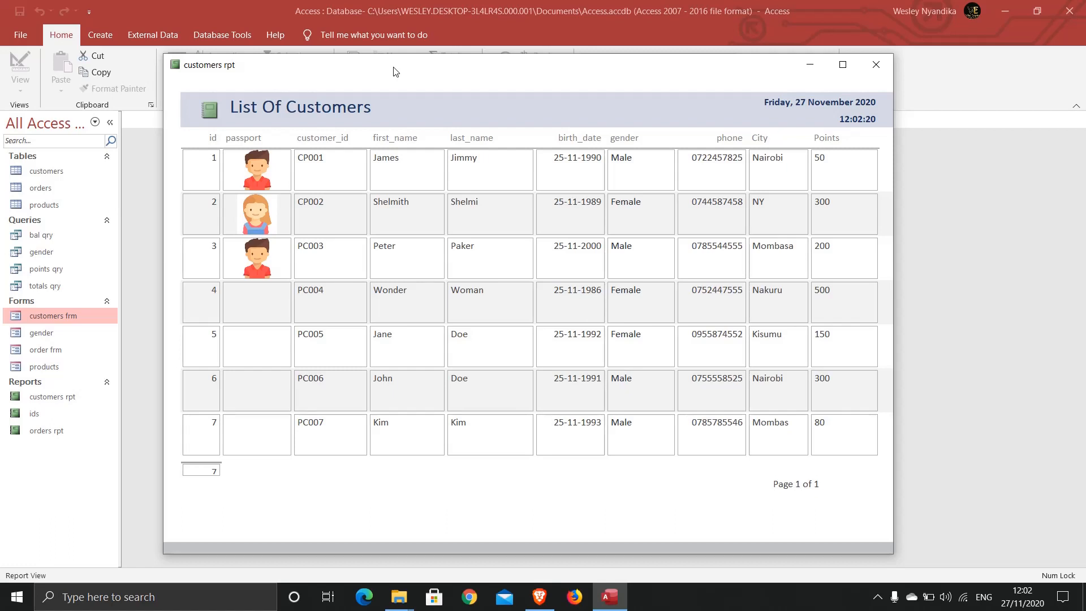
drag(394, 69, 368, 67)
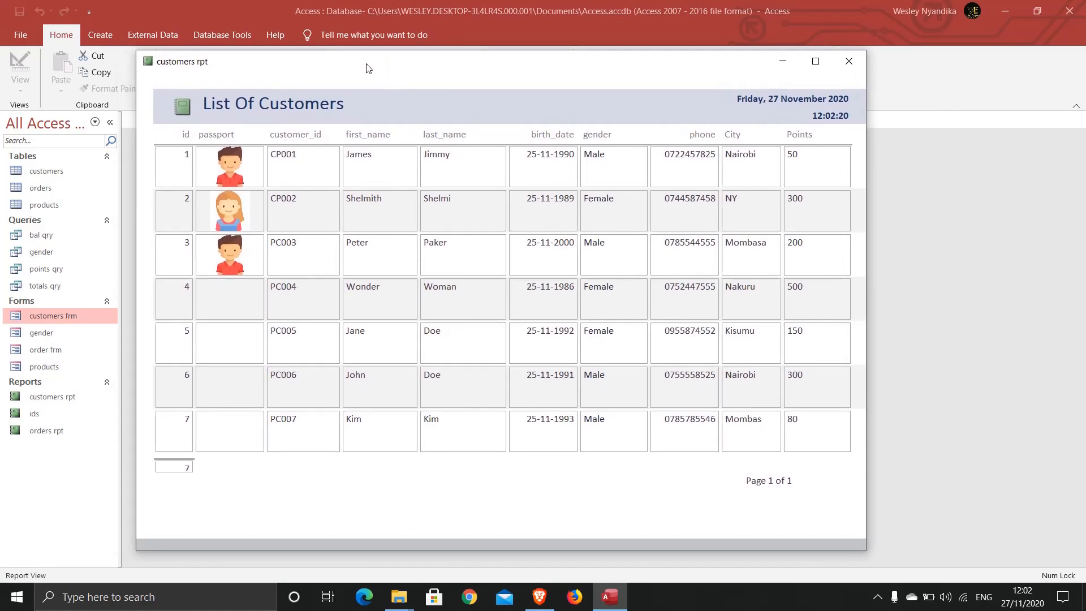
click(859, 70)
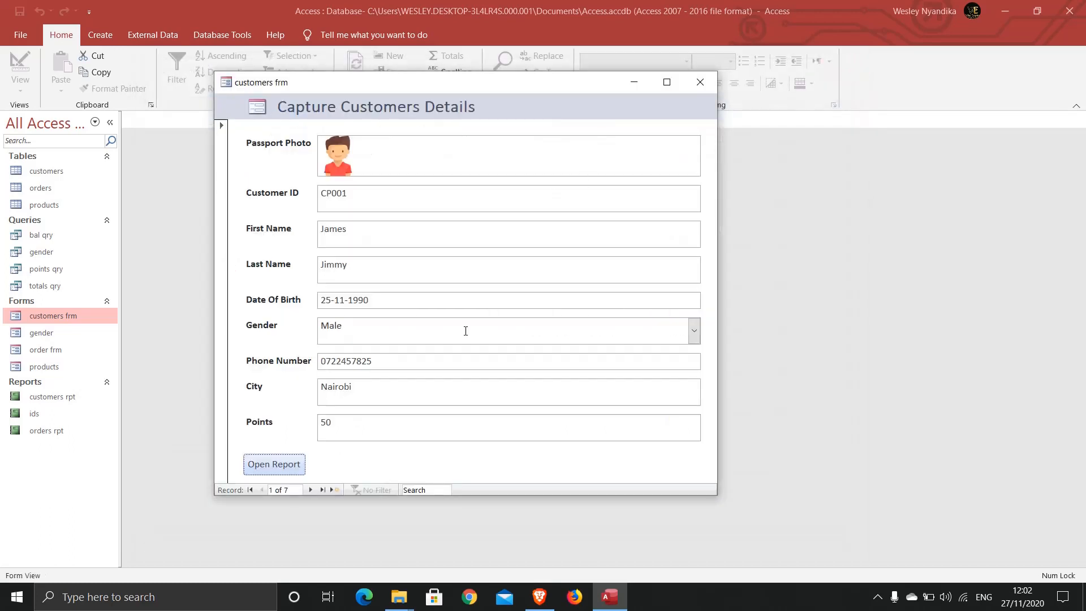
- In the form's Design View, add a command button about 2.2 cm by 0.7 cm beside Open Report without using the wizard
click(333, 464)
right_click(511, 84)
click(551, 174)
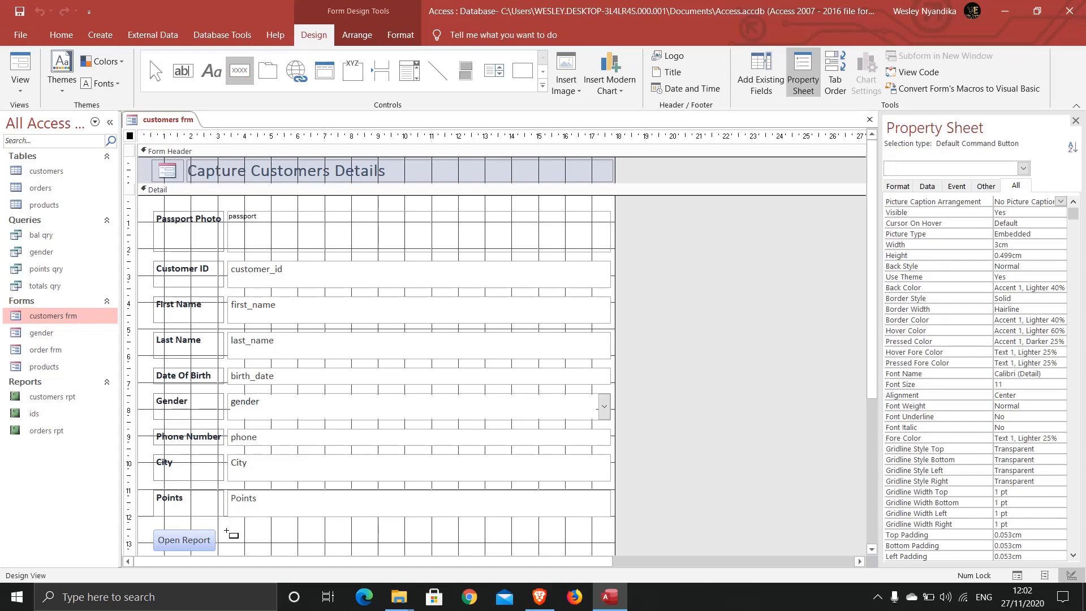
drag(227, 532, 260, 548)
drag(274, 550, 285, 551)
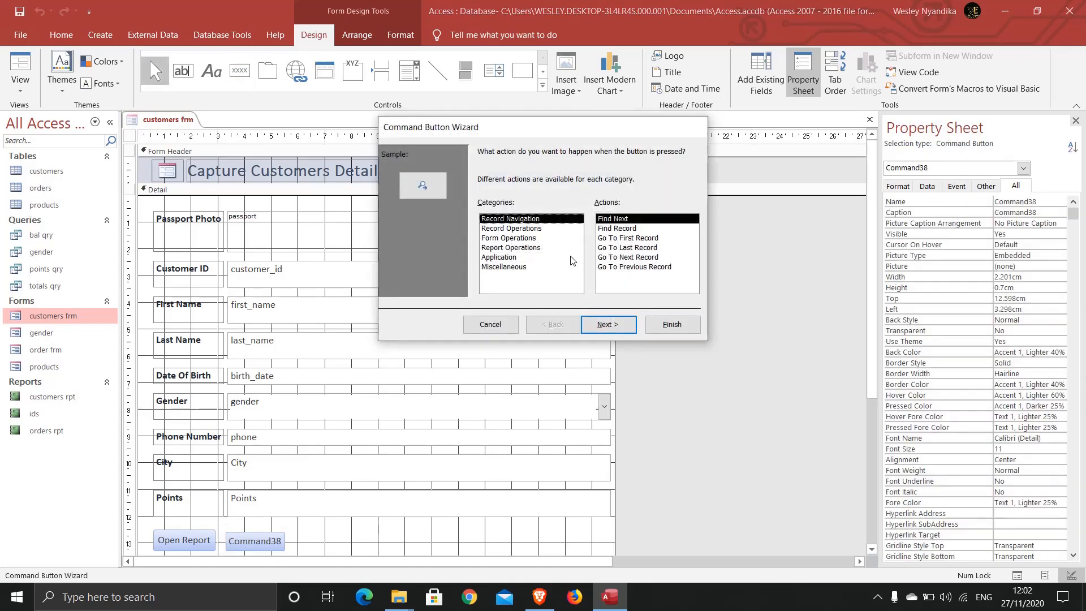
click(491, 324)
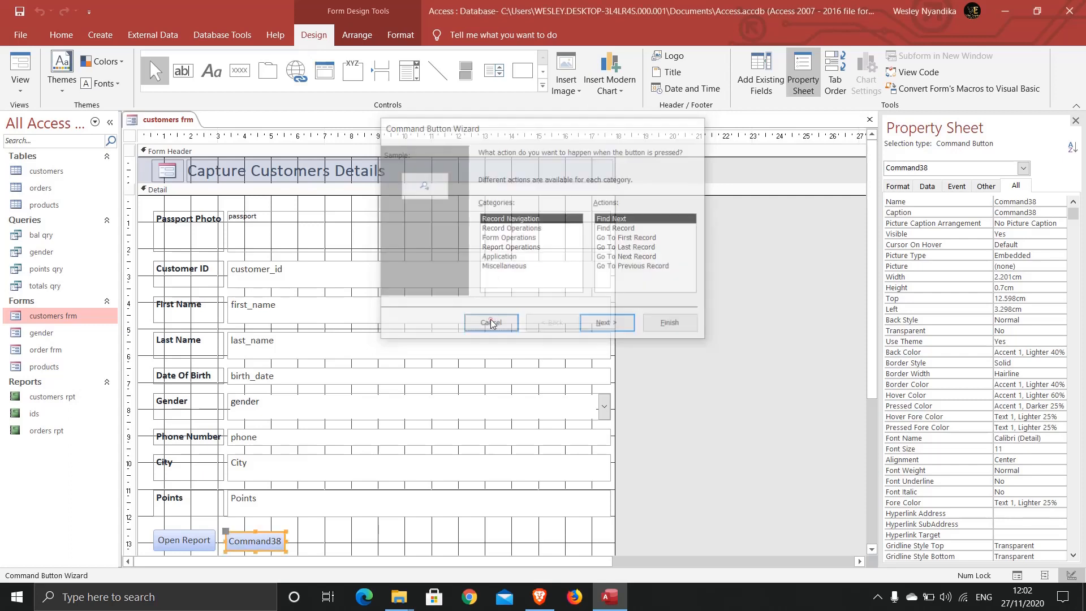
- Set the new command button's caption to Close
double_click(255, 540)
text(c)
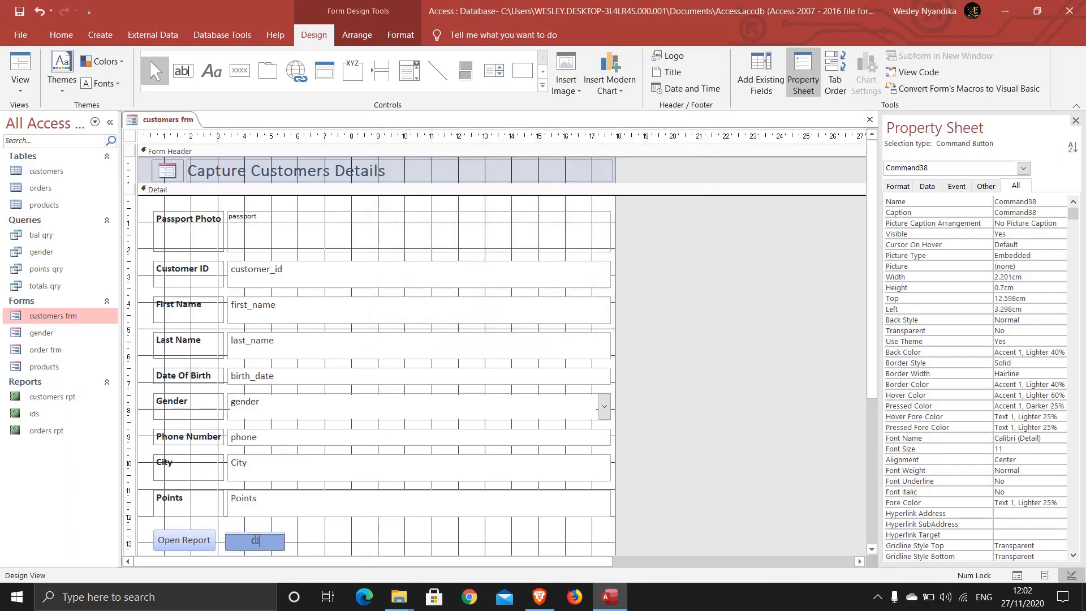
click(328, 528)
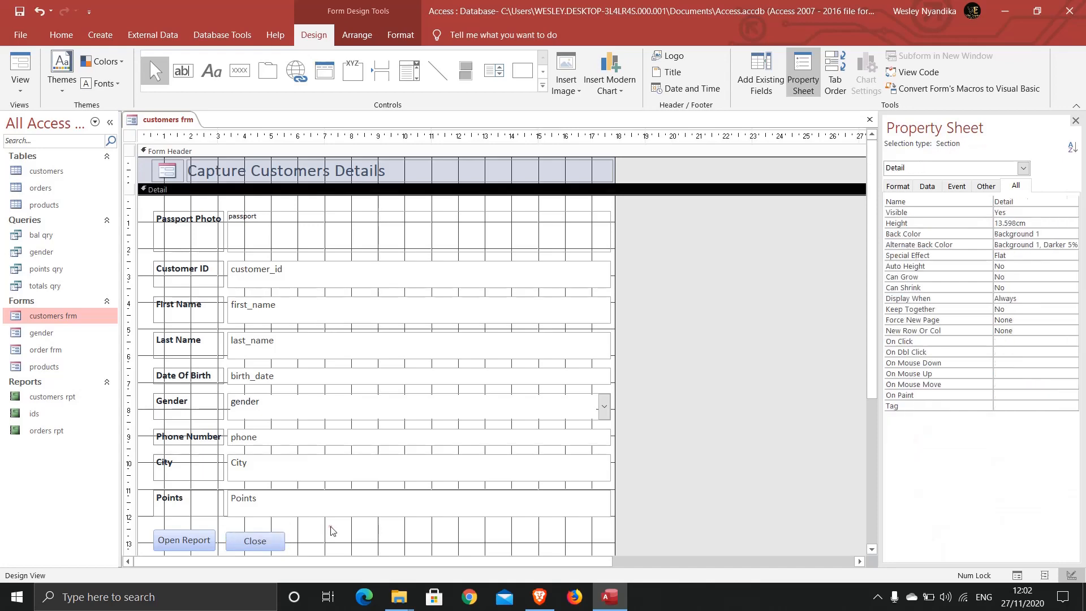
- Build an event for the Close button using the Macro Builder
click(256, 543)
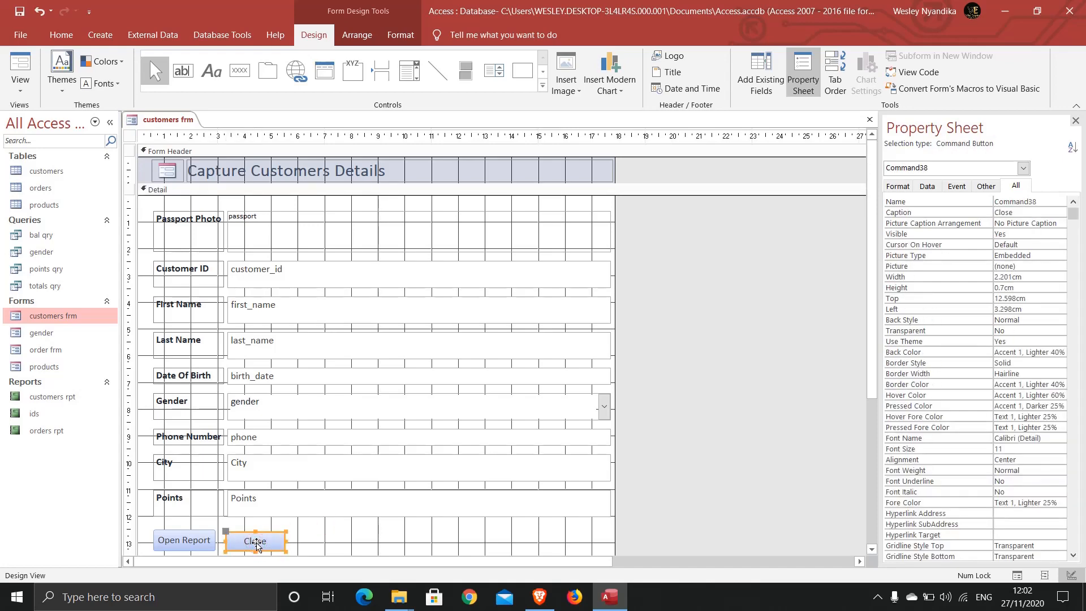
right_click(264, 540)
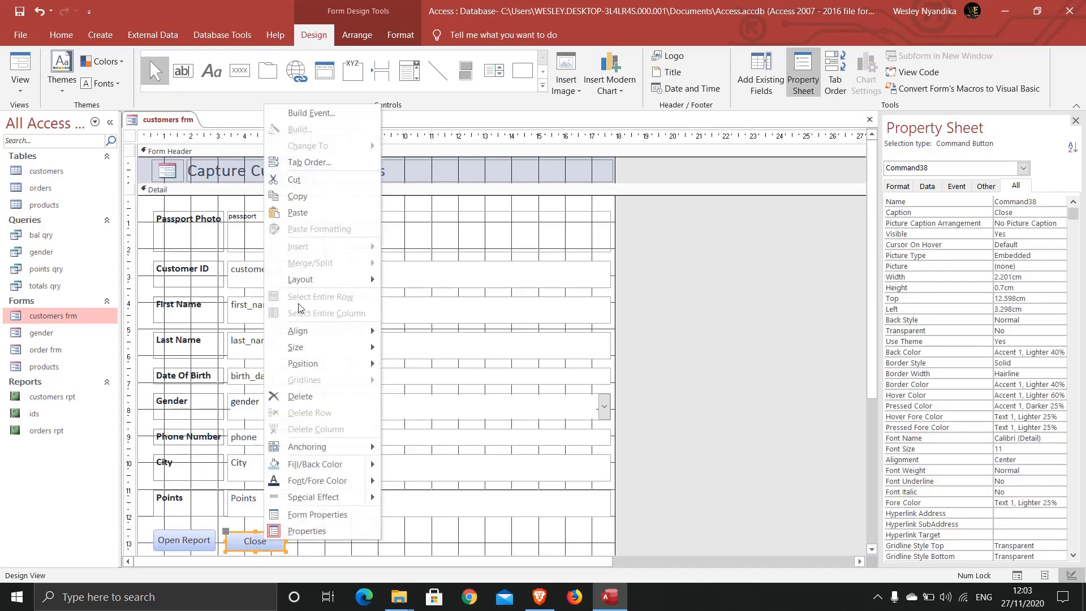
click(293, 114)
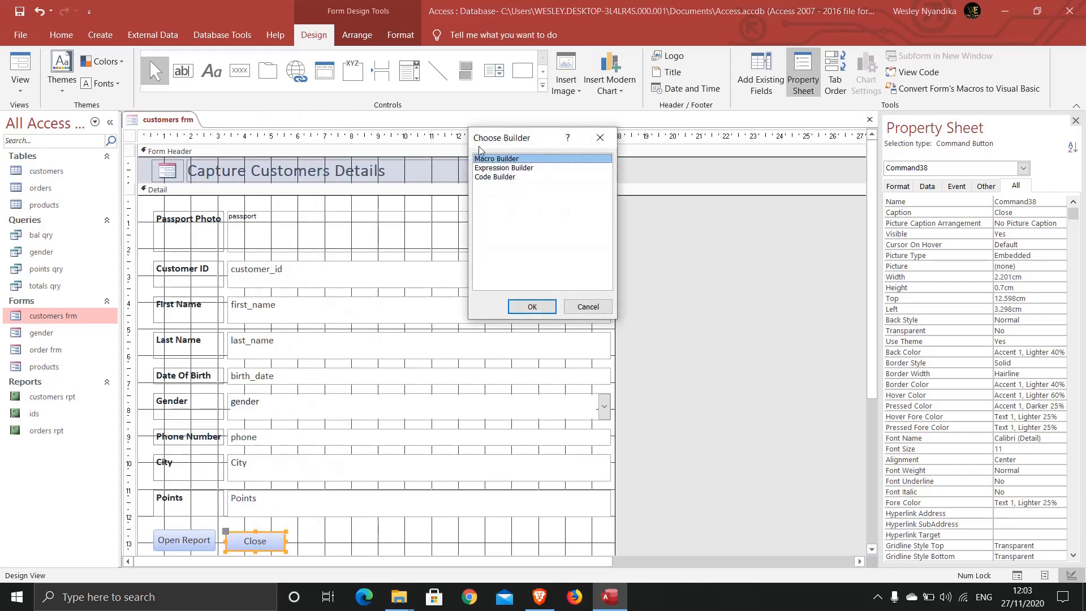
double_click(491, 160)
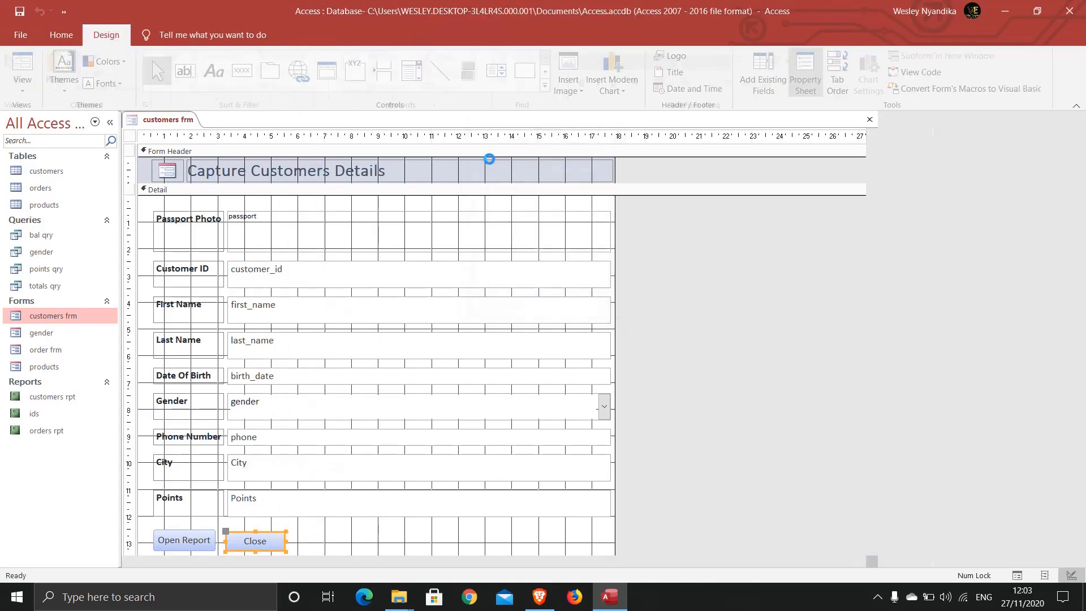
- Add a CloseWindow action to the macro with object type Form and object name customers frm
click(188, 148)
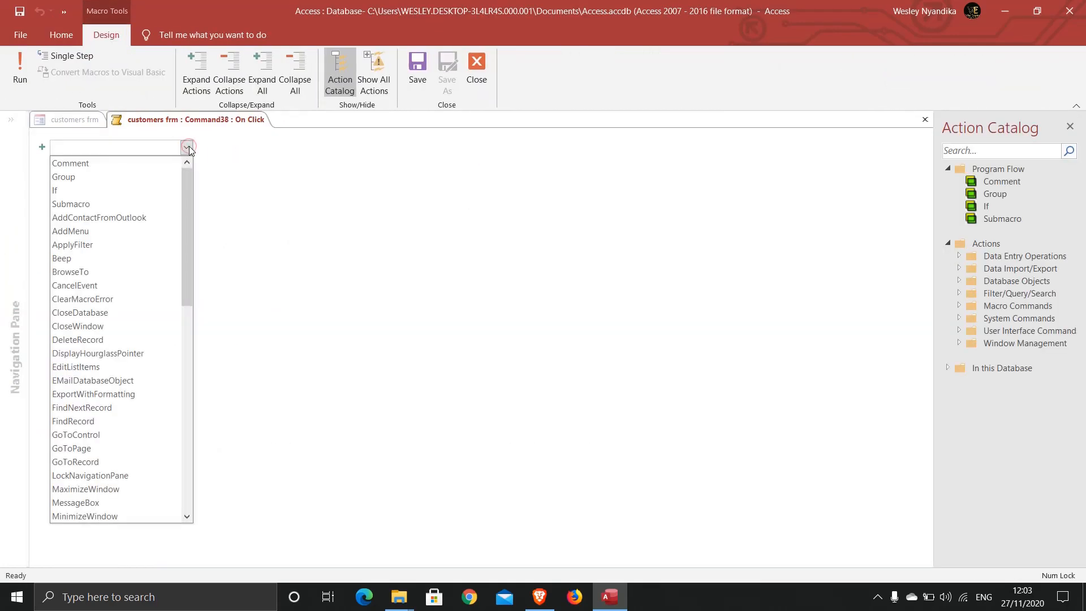
text(Clo)
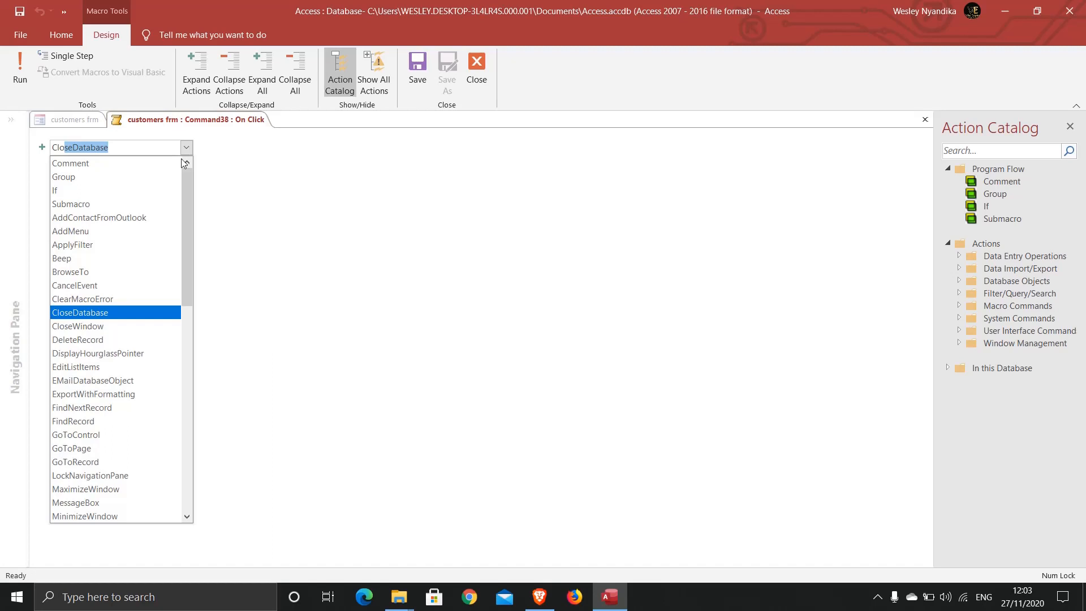
click(84, 328)
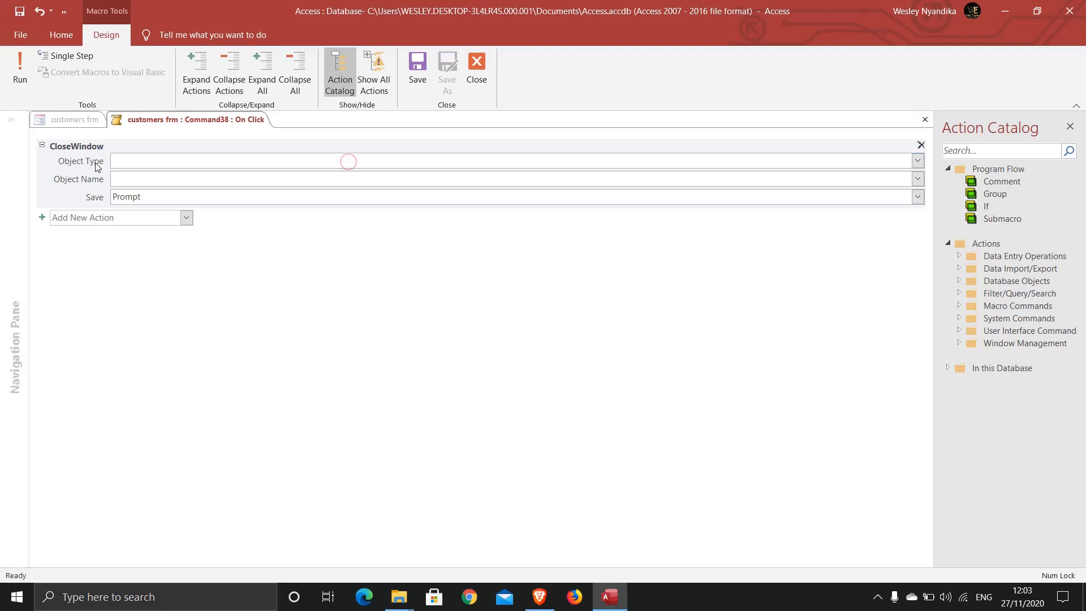
click(917, 162)
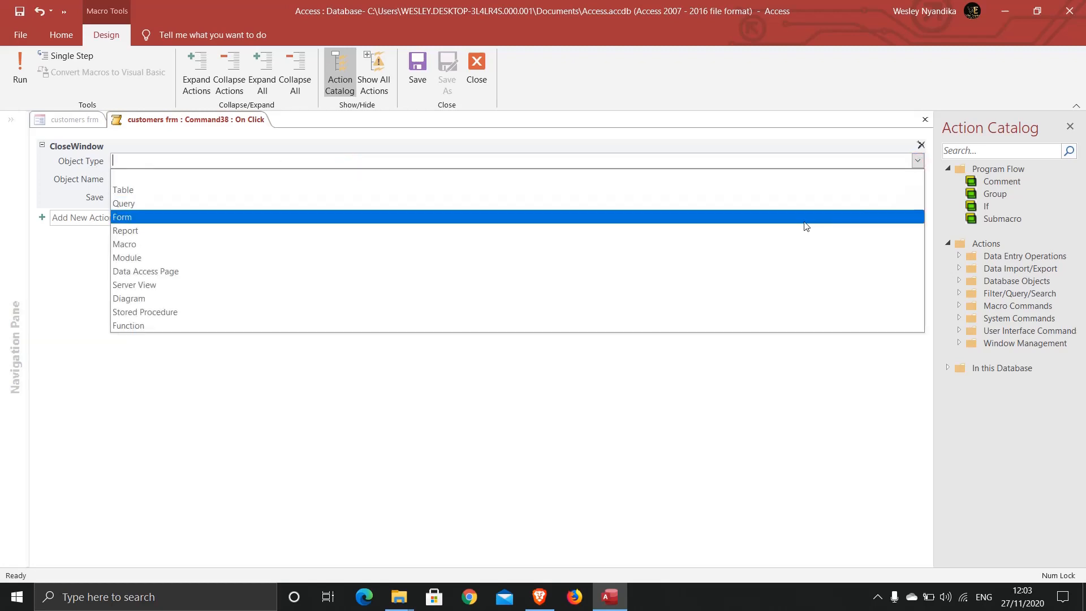
click(725, 217)
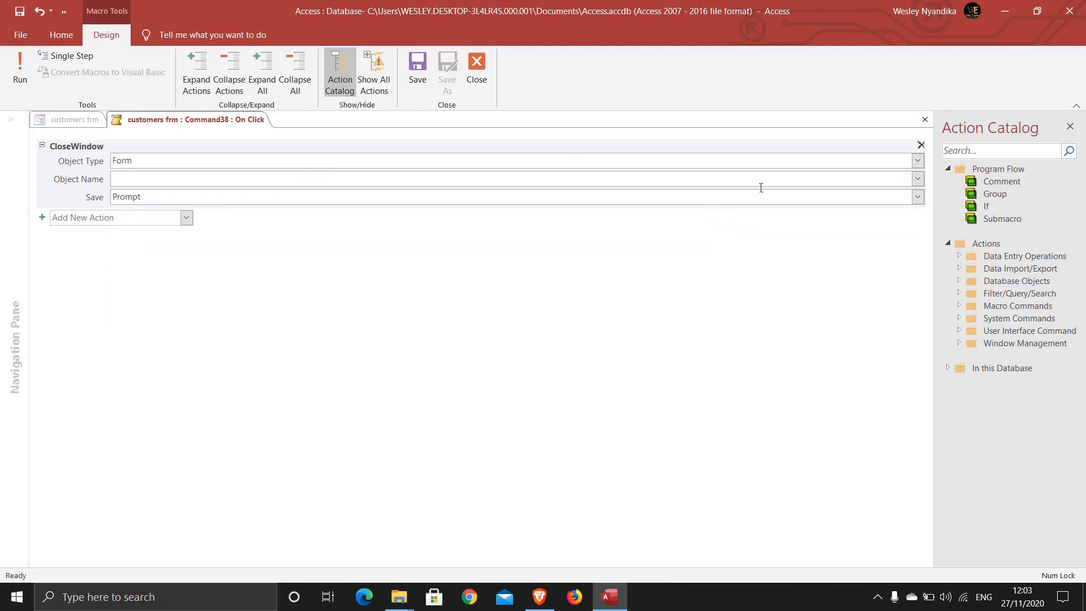
click(917, 179)
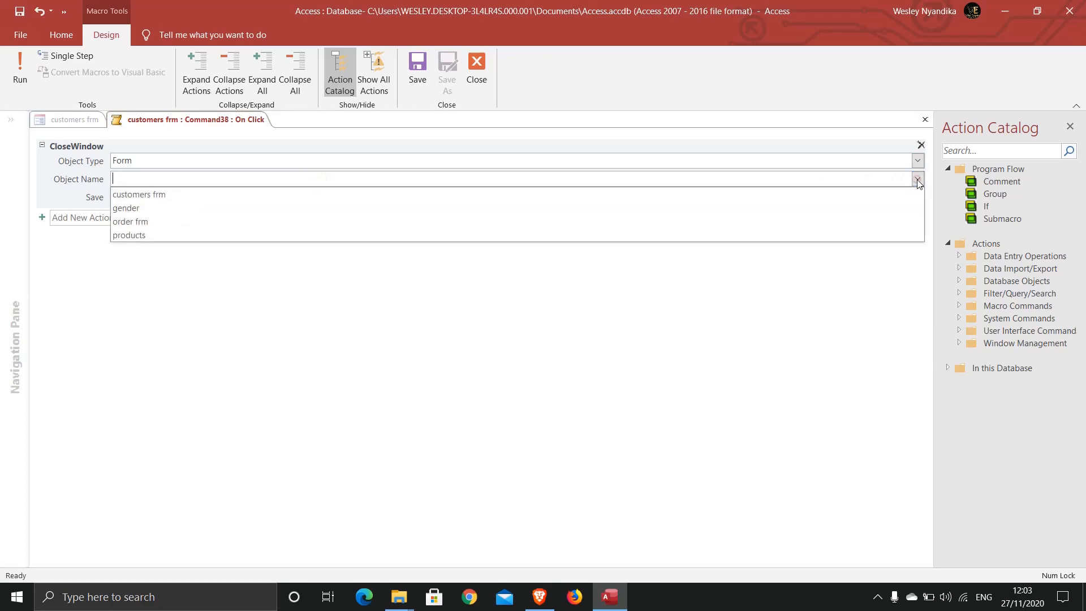
click(877, 194)
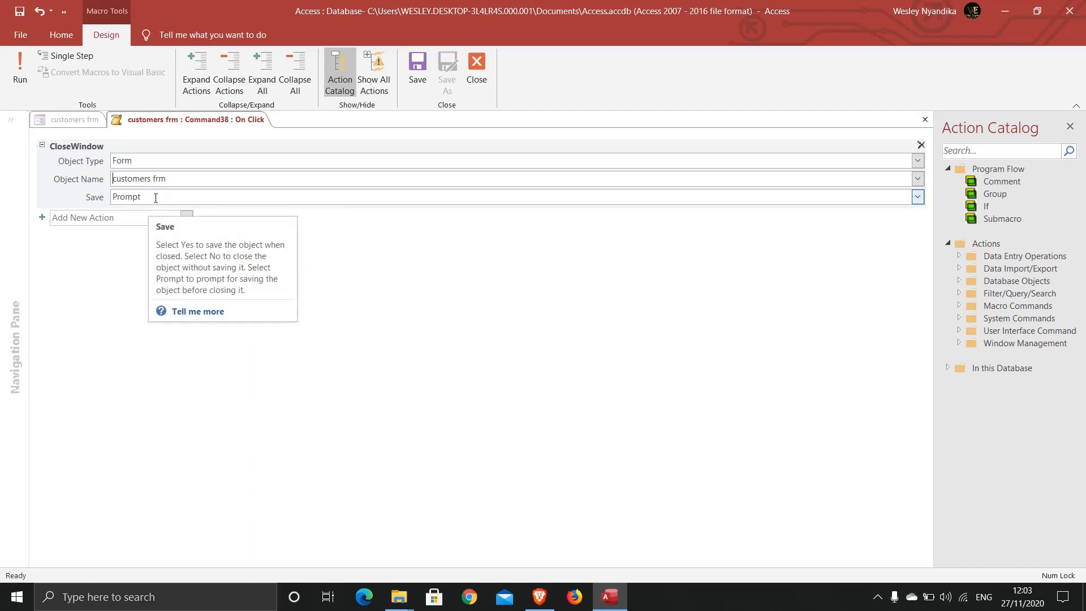
- Set the CloseWindow action's Save option to Yes, and save and close the macro
click(917, 197)
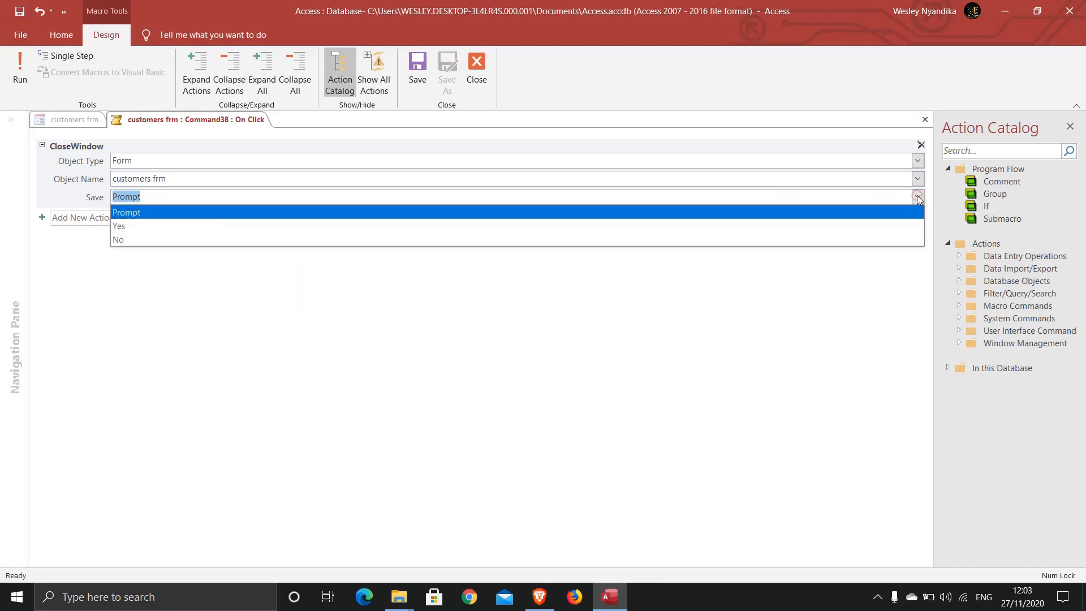
click(890, 227)
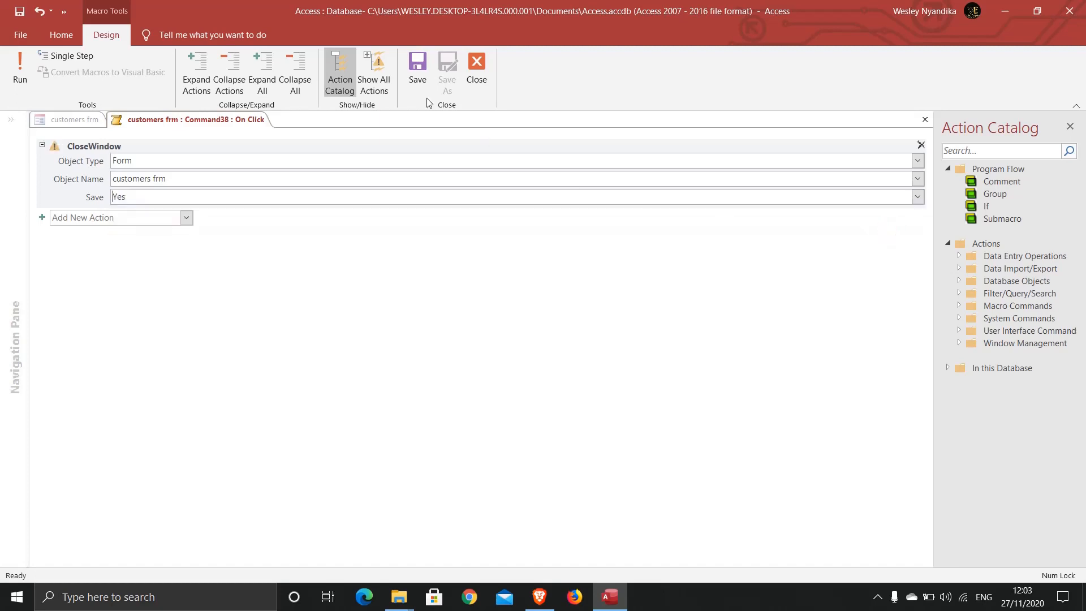
click(419, 68)
click(482, 70)
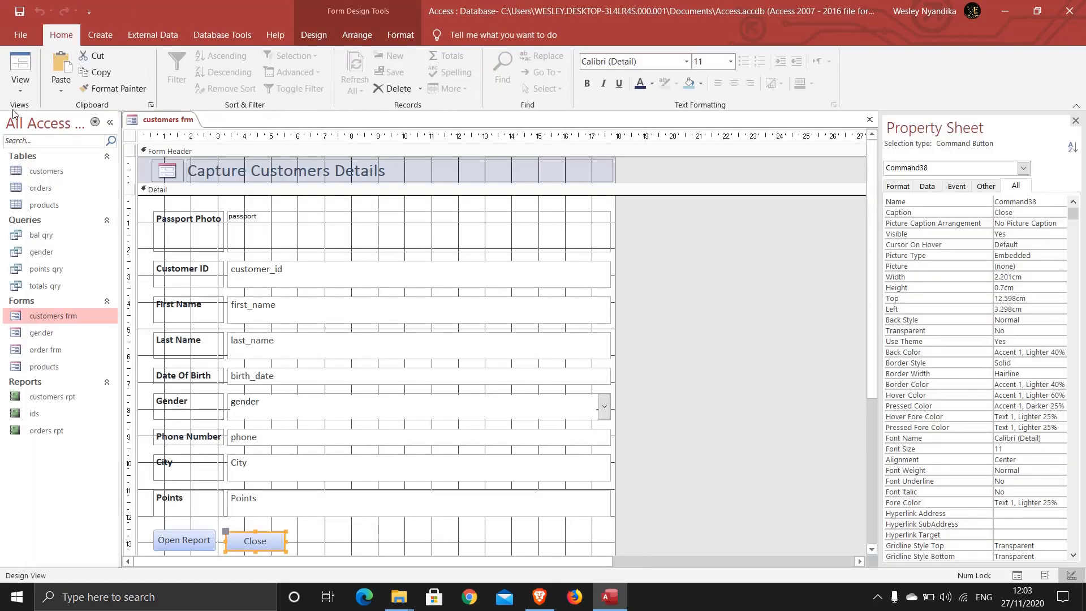
- Switch customers frm to Form View and test the Close button
click(22, 87)
click(37, 114)
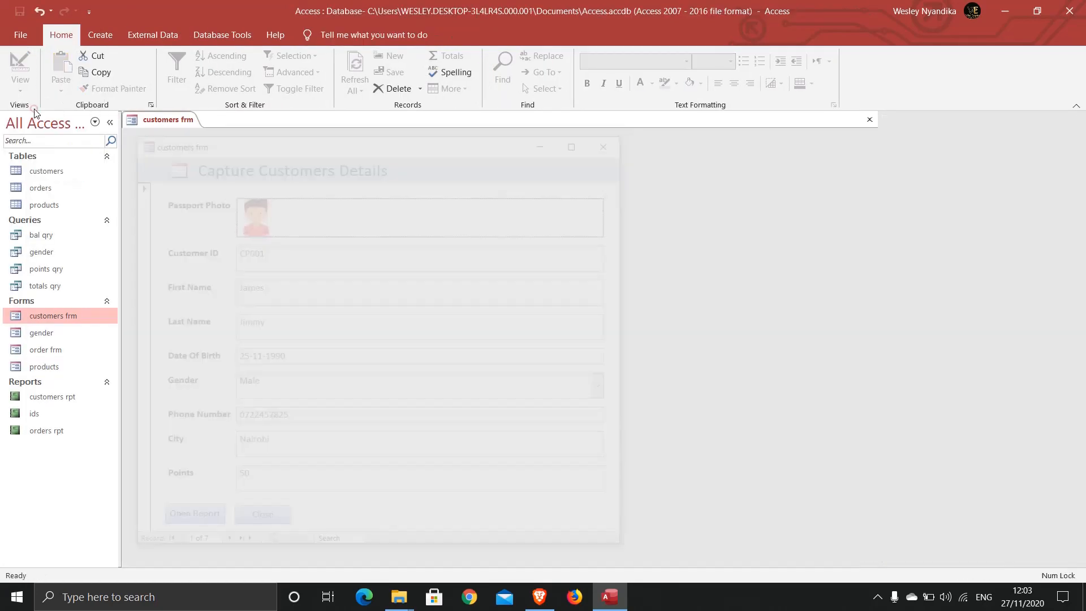
click(264, 522)
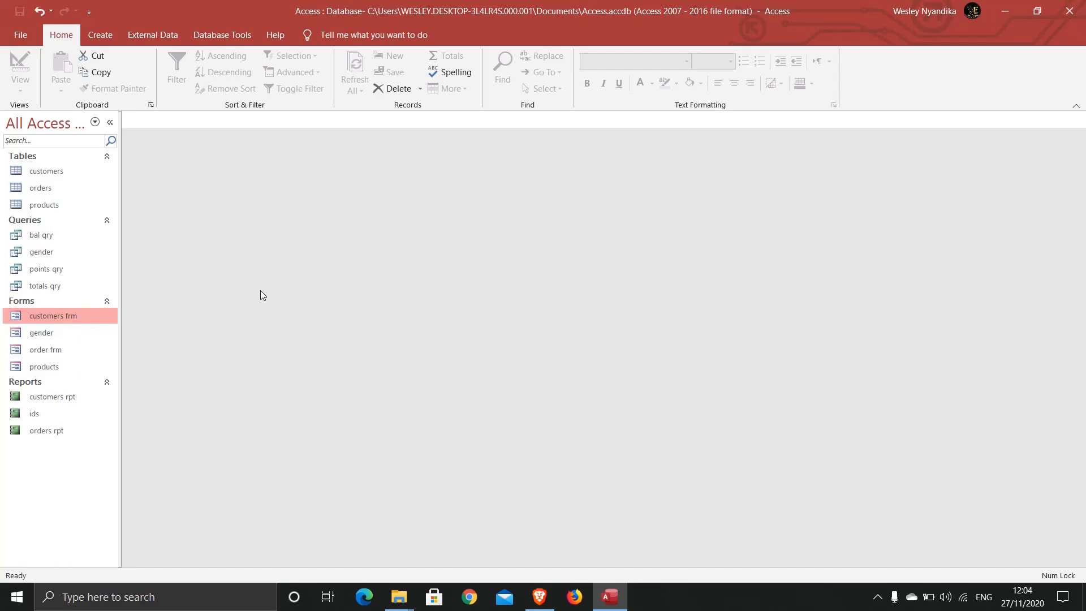
- Reopen customers frm, test Open Report, dismiss the report, and close the form with its Close button
double_click(65, 317)
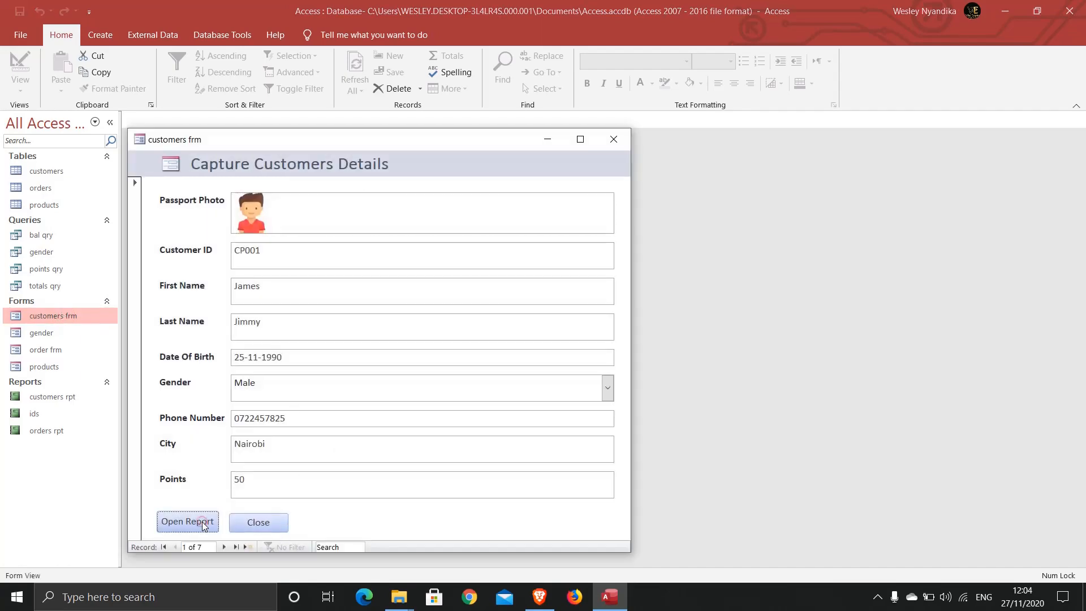
click(194, 520)
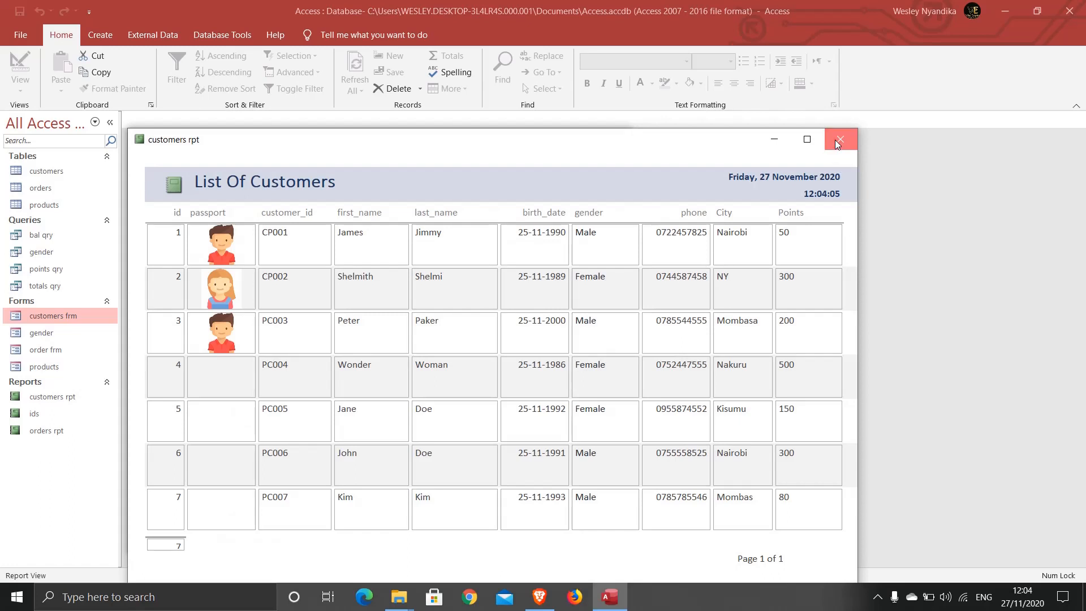
click(840, 139)
click(246, 520)
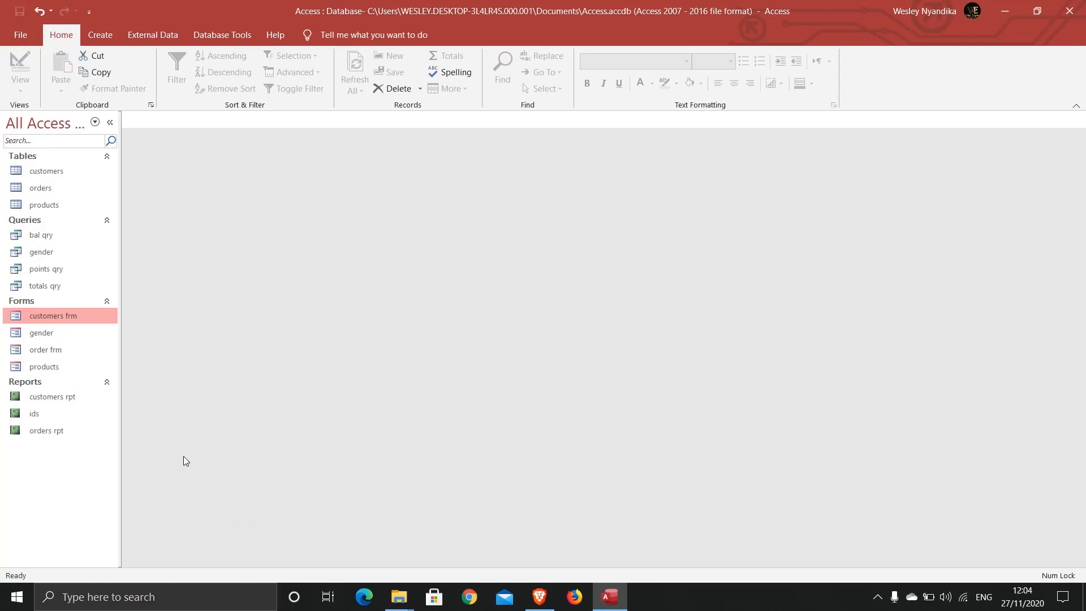
- Open the gender form, search for customers with gender male, and close the query result
double_click(43, 332)
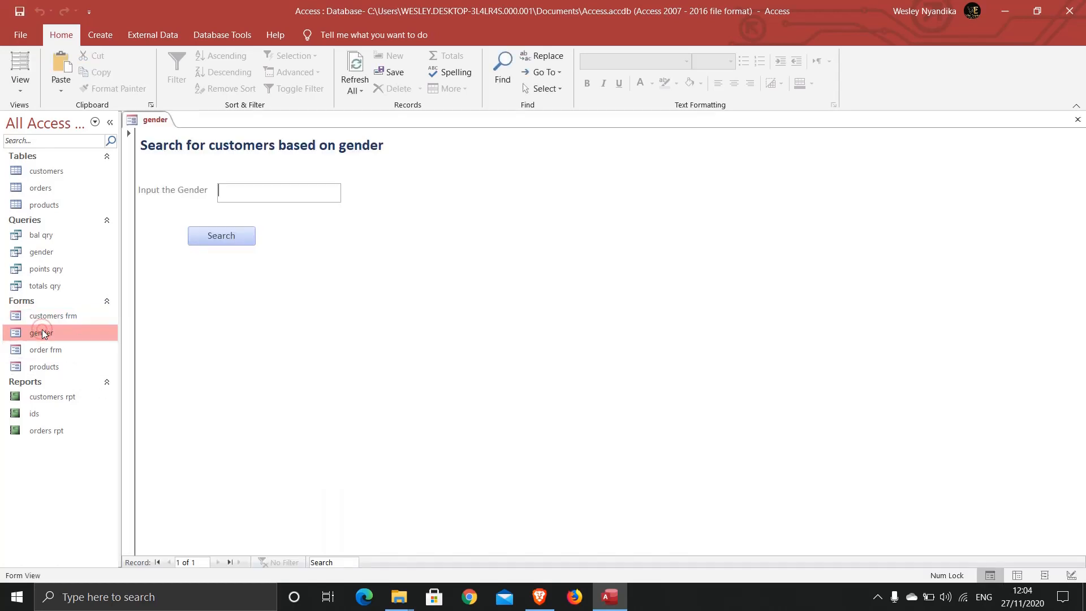
click(235, 190)
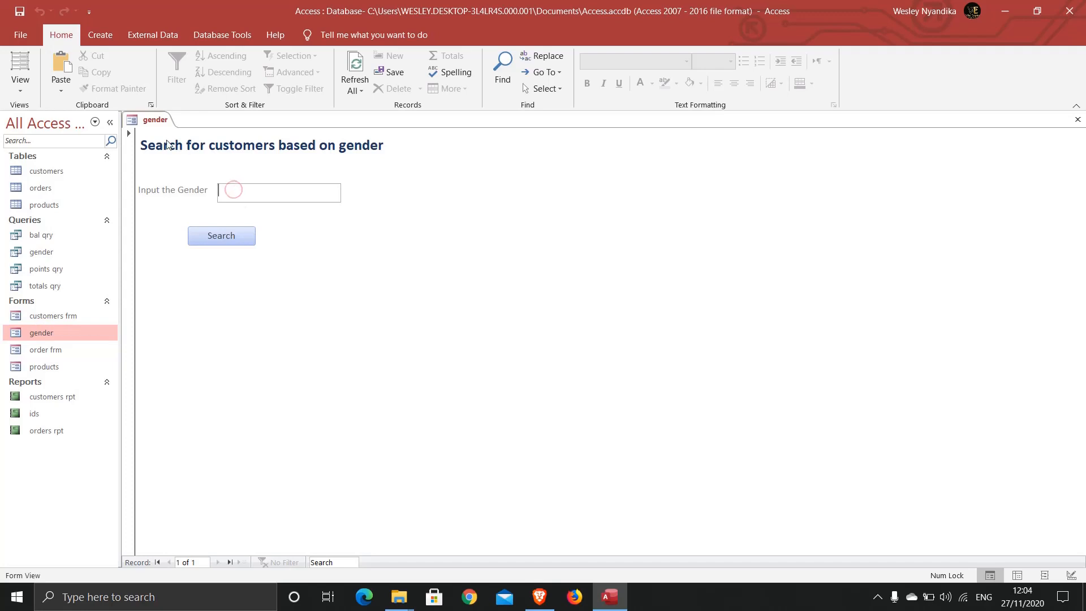
click(232, 192)
text(male)
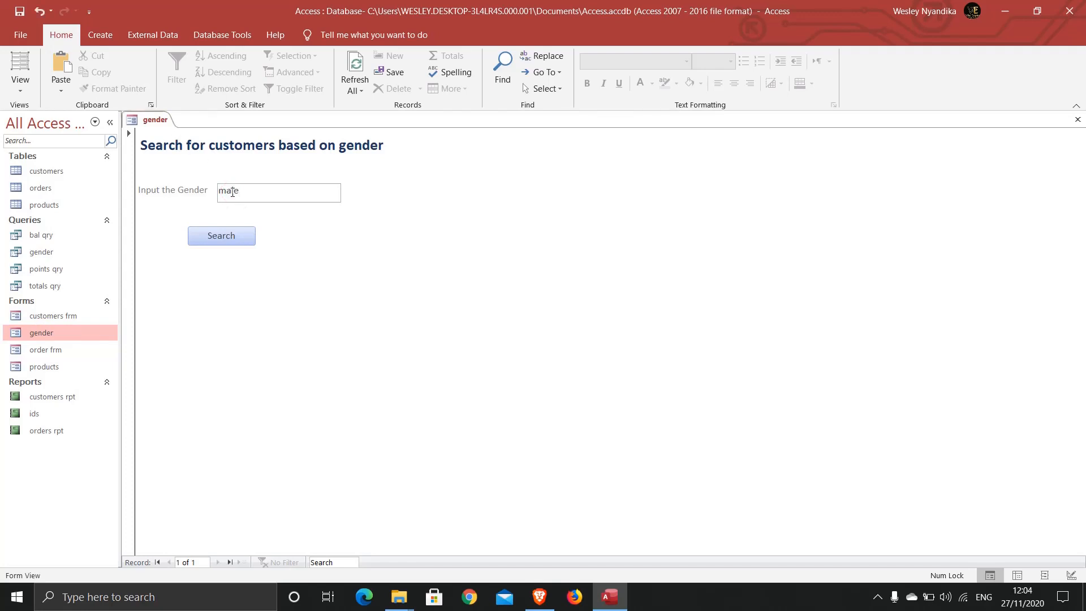
click(230, 240)
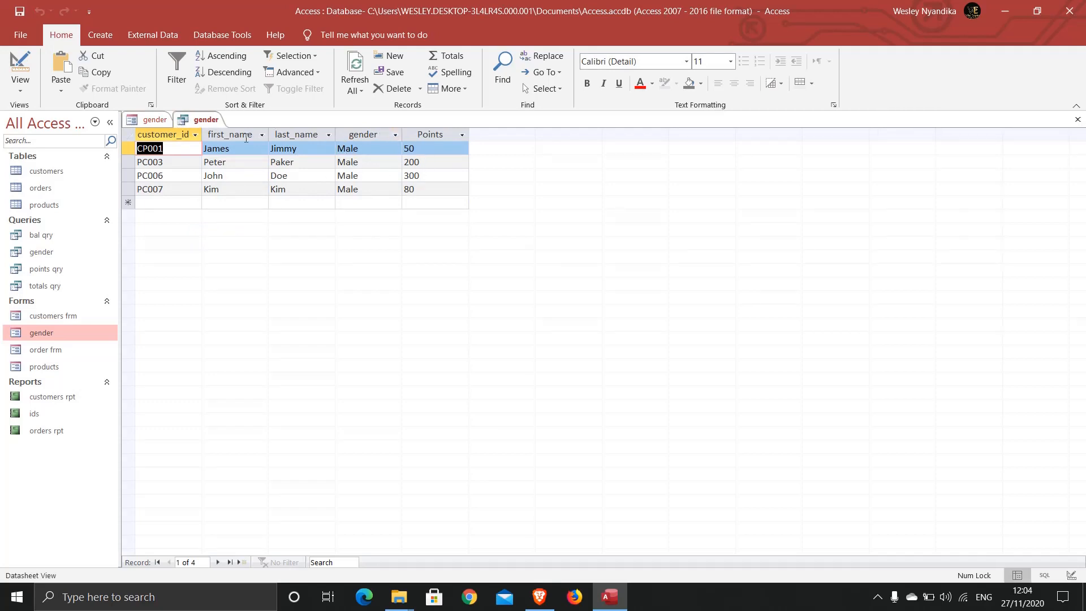
right_click(202, 123)
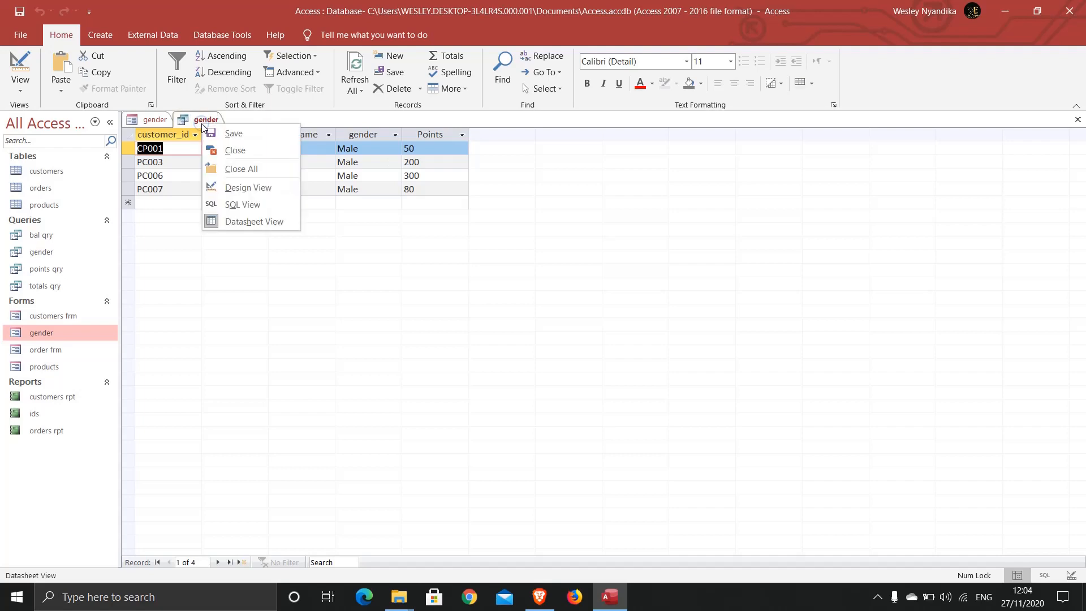
click(234, 150)
- Switch the gender form to Layout View and set the form's Pop Up and Modal properties to Yes
right_click(150, 120)
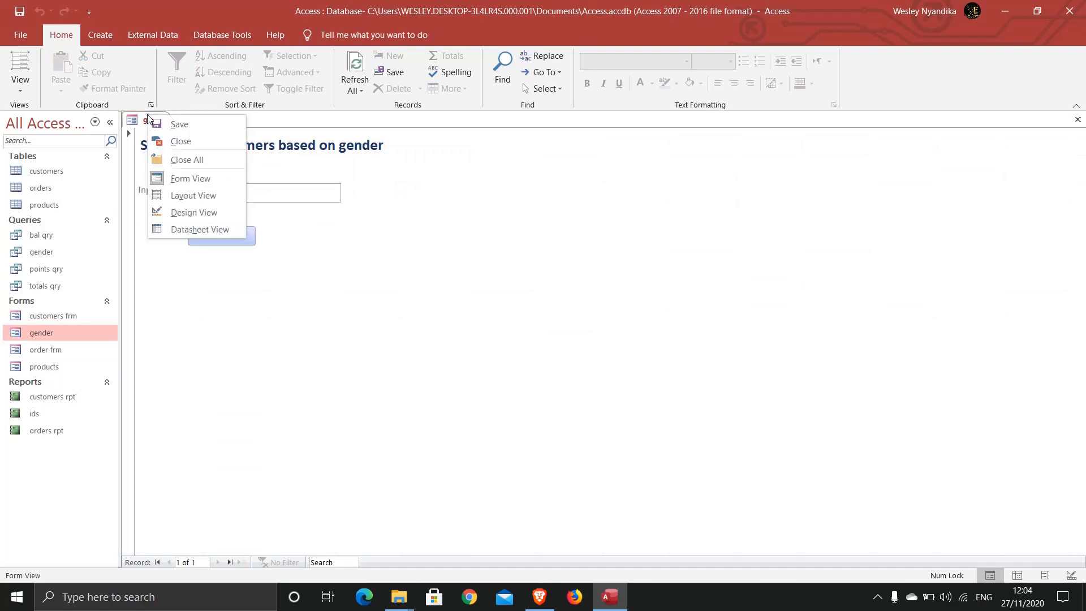
click(186, 199)
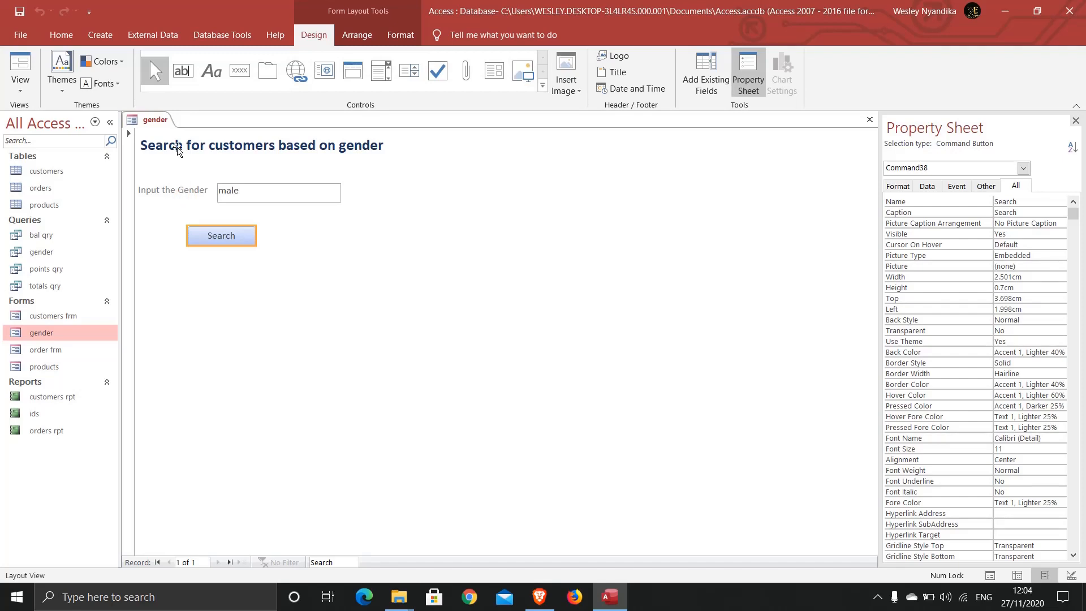
click(1024, 168)
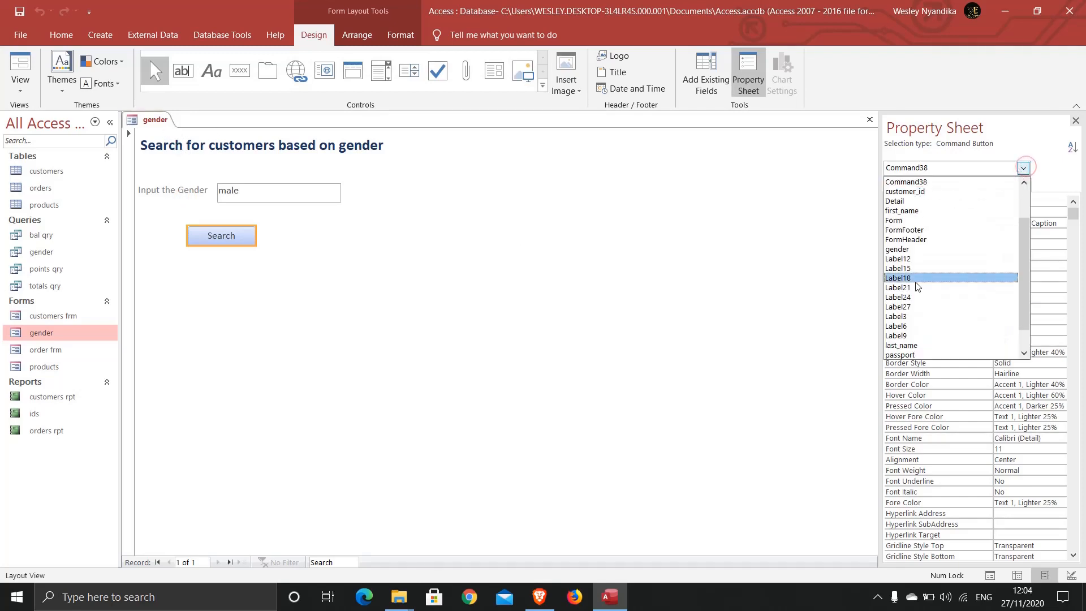
click(906, 220)
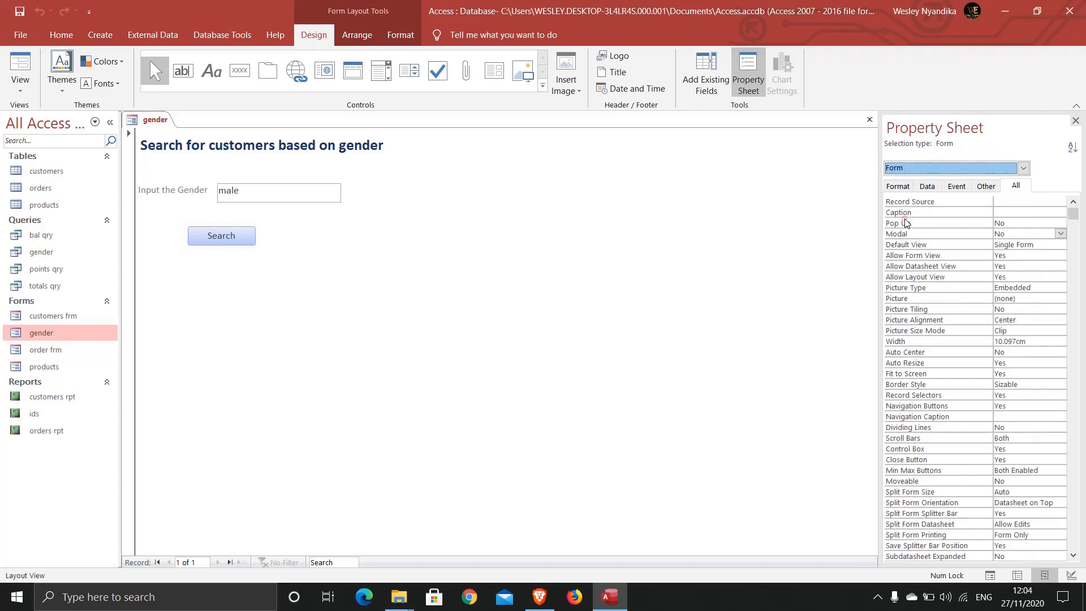
click(1033, 223)
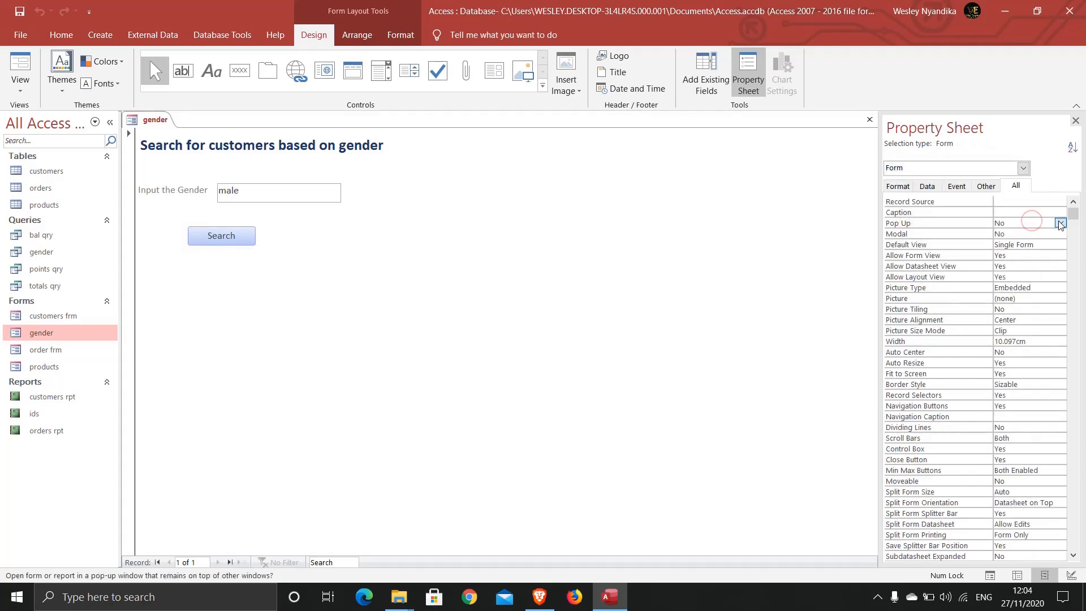
click(1061, 223)
click(1035, 236)
click(1033, 234)
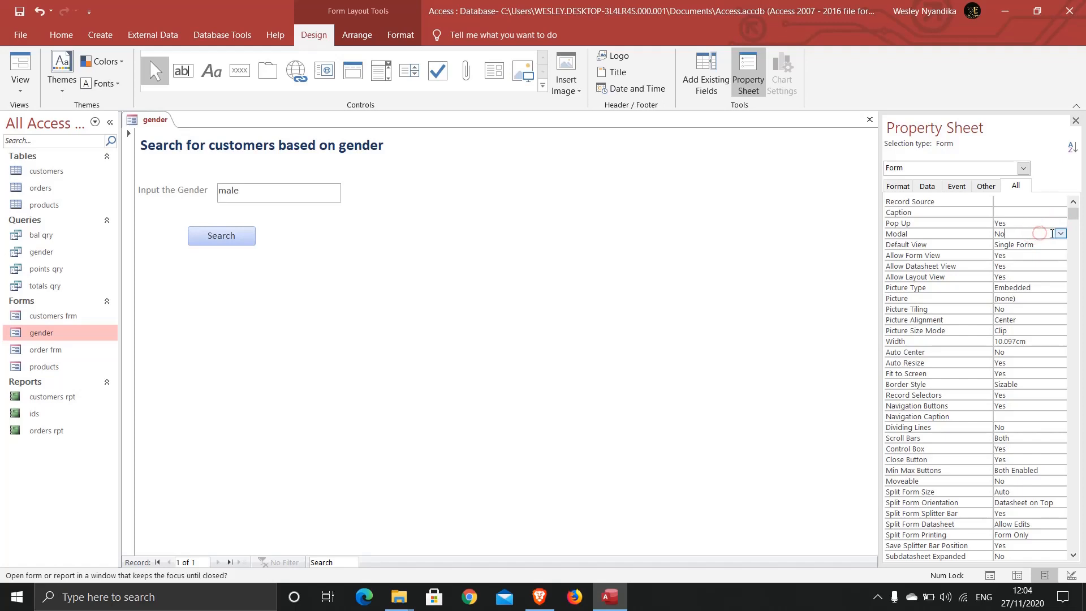
click(1061, 233)
click(1035, 245)
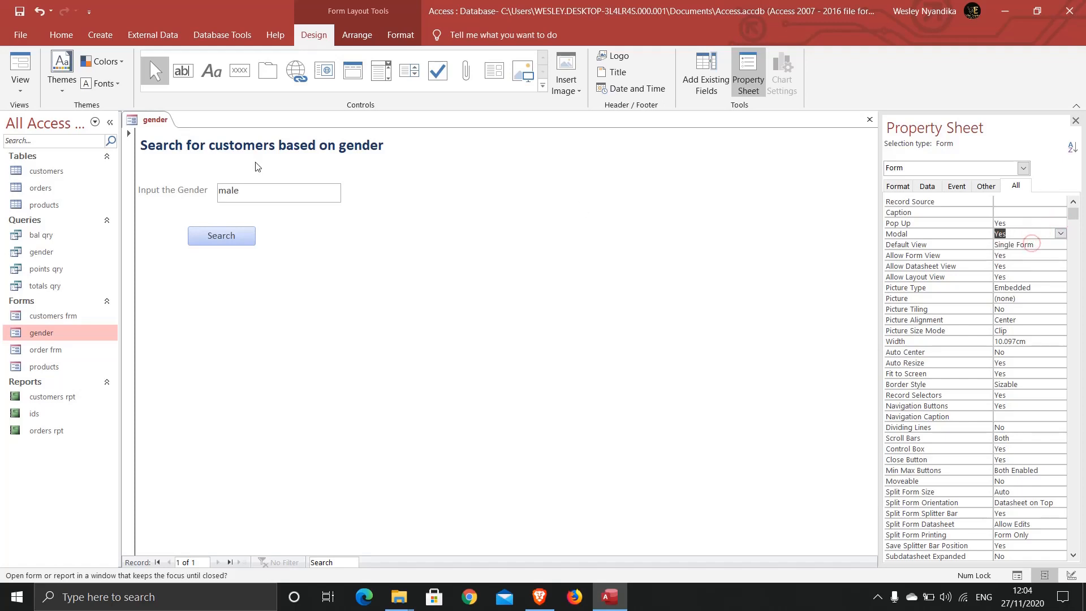
- Show the gender form in Form View, move its pop-up window aside, and close it
right_click(157, 122)
click(158, 121)
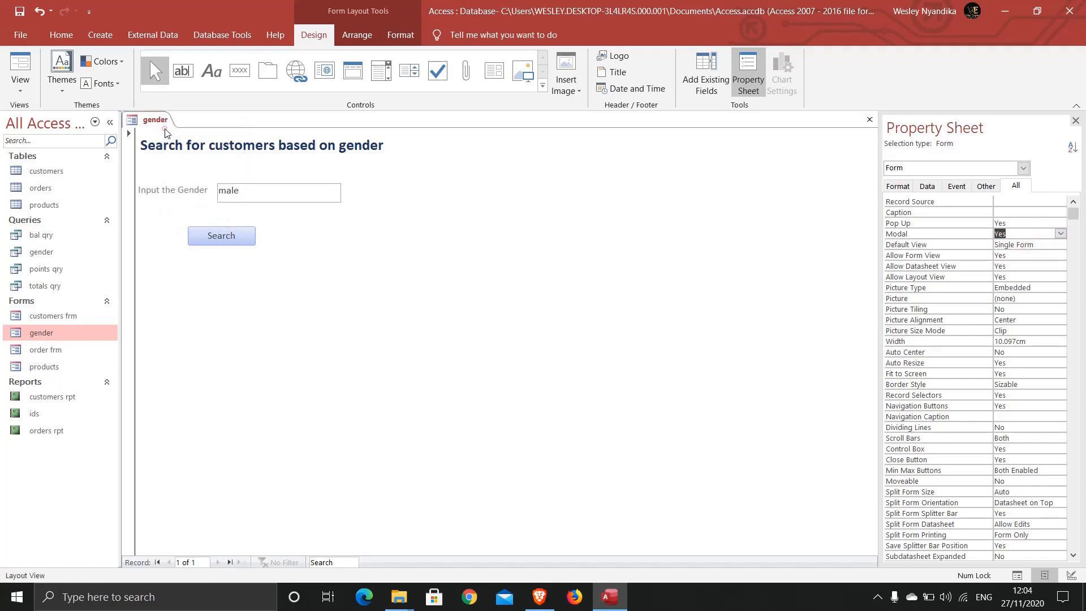
right_click(157, 121)
click(198, 185)
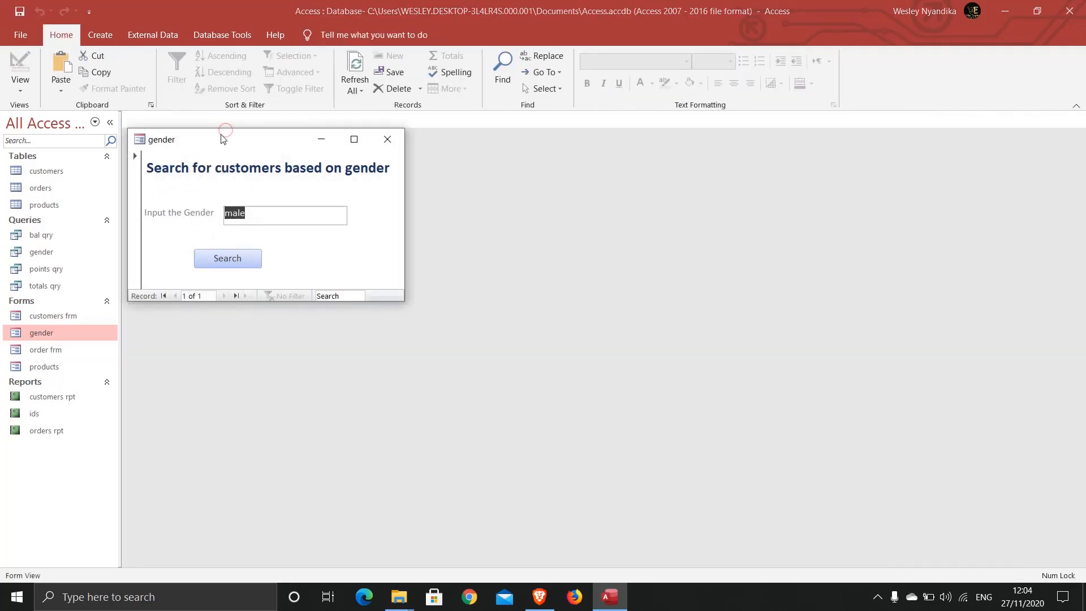
drag(223, 135, 400, 135)
click(558, 144)
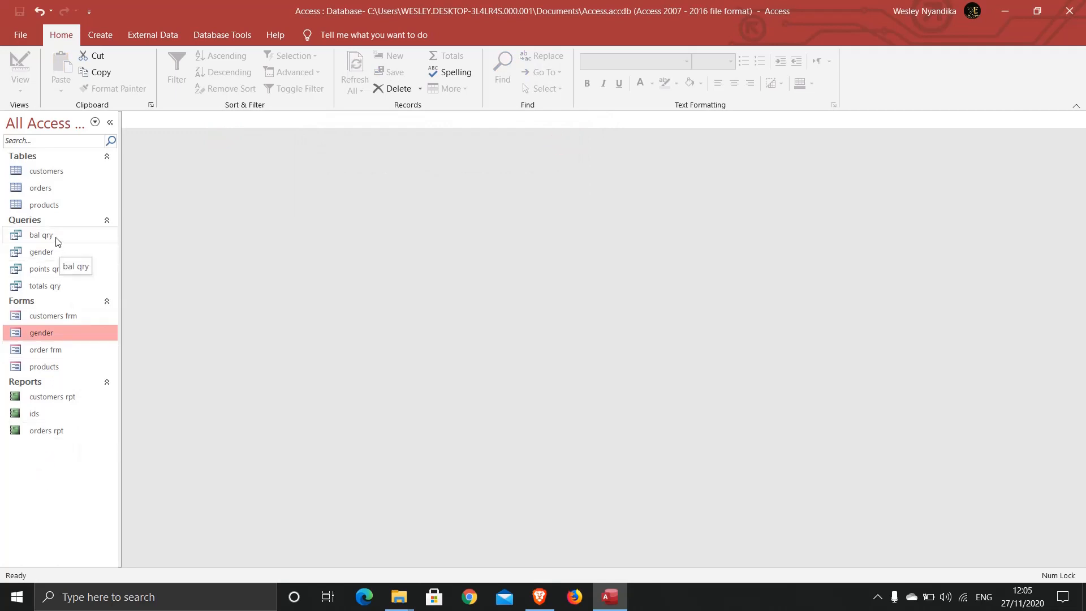
- Create a report from the gender query, leaving the gender parameter value blank
click(41, 252)
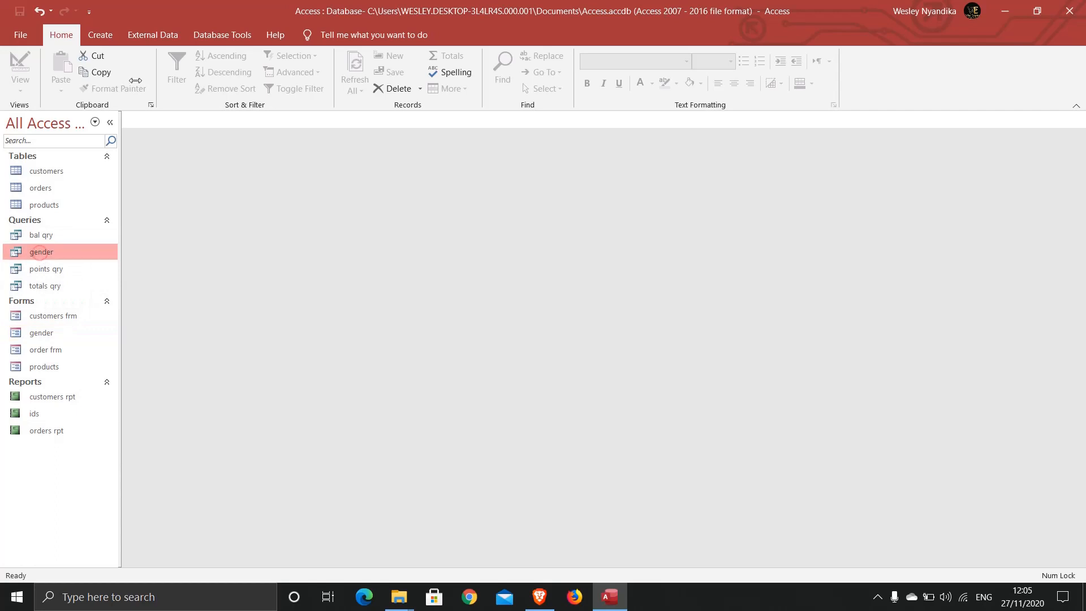
click(106, 37)
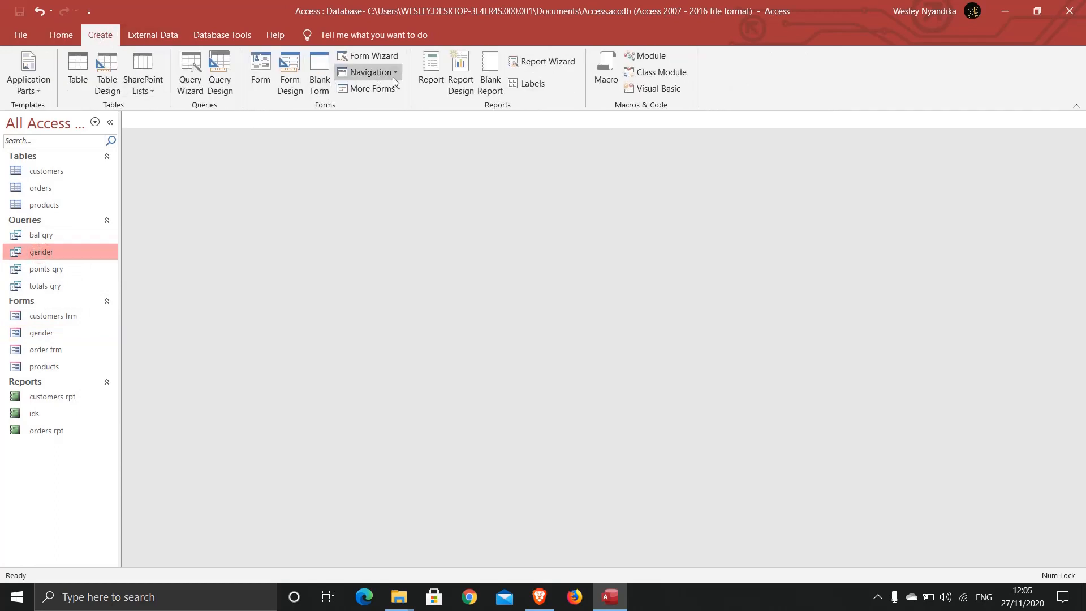
click(431, 74)
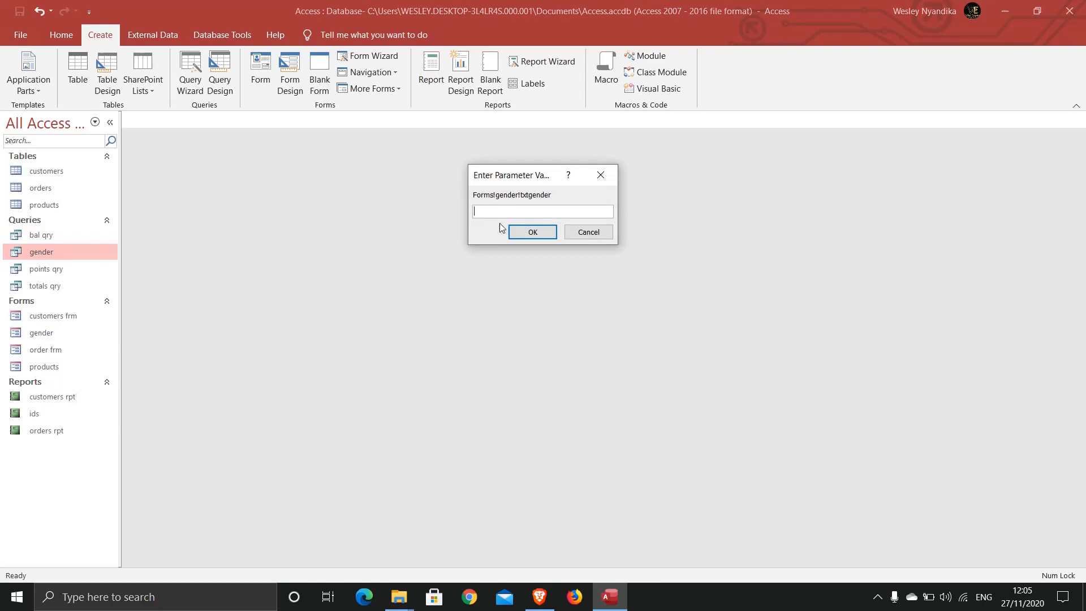
click(521, 229)
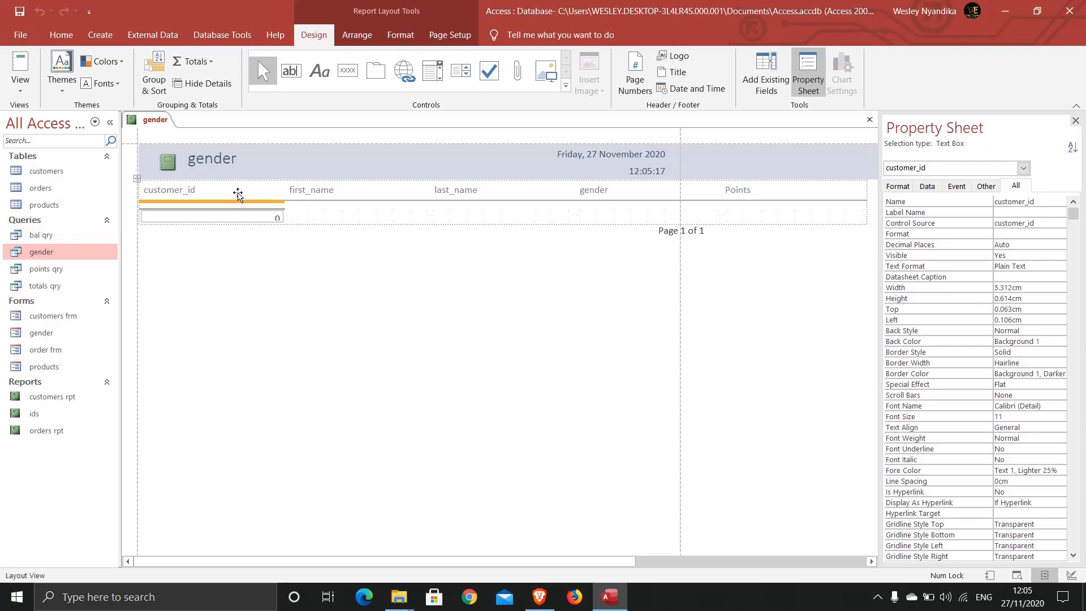
- Narrow the report's customer_id column and reduce the first_name column to about 4.3 cm wide
click(237, 191)
drag(281, 191, 221, 191)
click(323, 191)
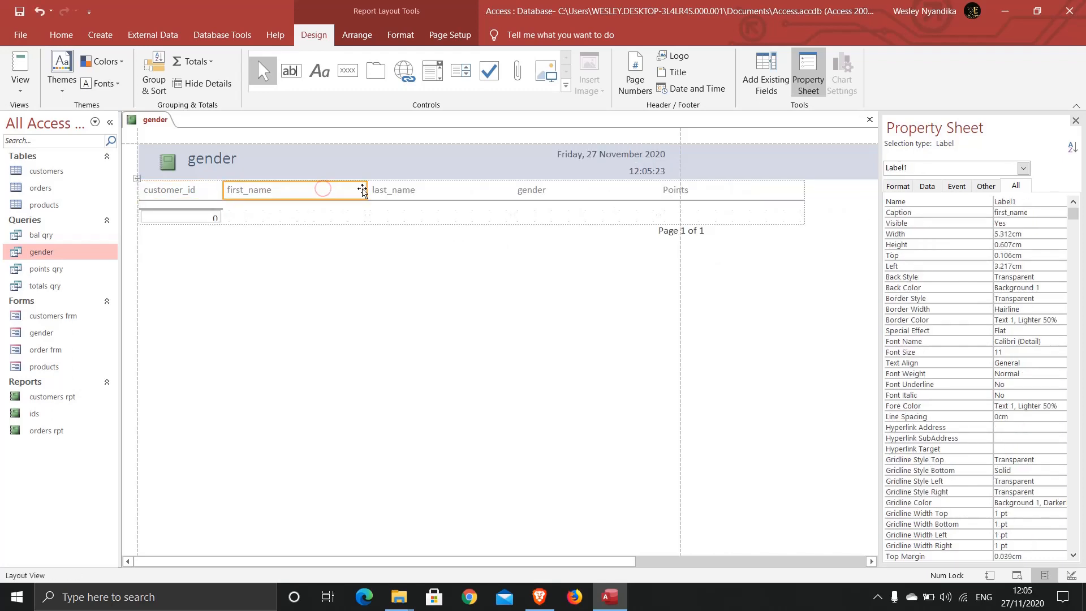
drag(352, 188, 340, 189)
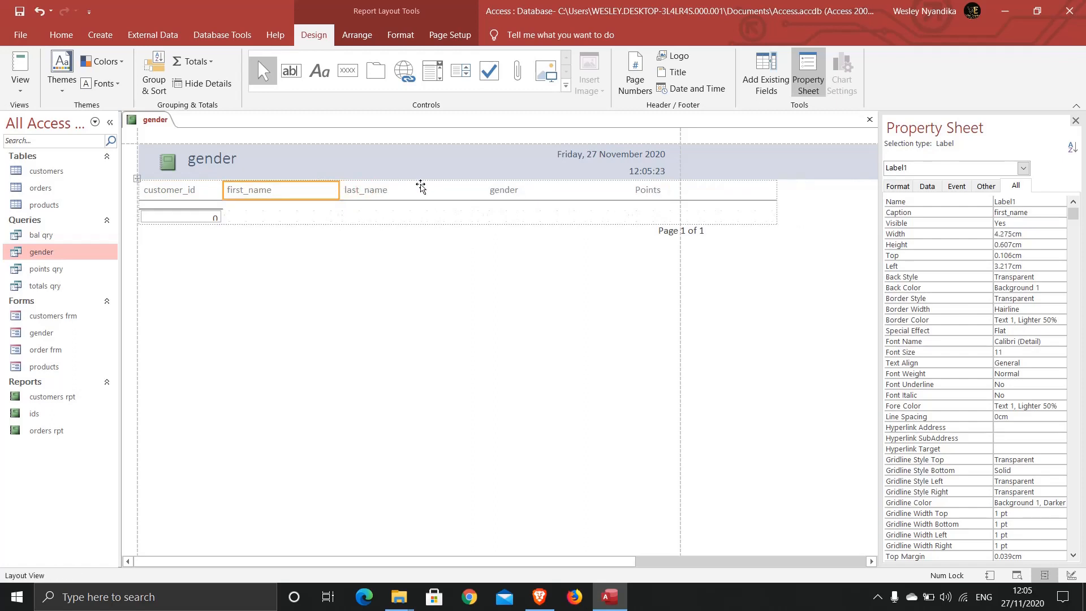
- Narrow the gender and Points columns to fit the page, and move the page number to about 13.6 cm from the left
click(423, 188)
click(546, 188)
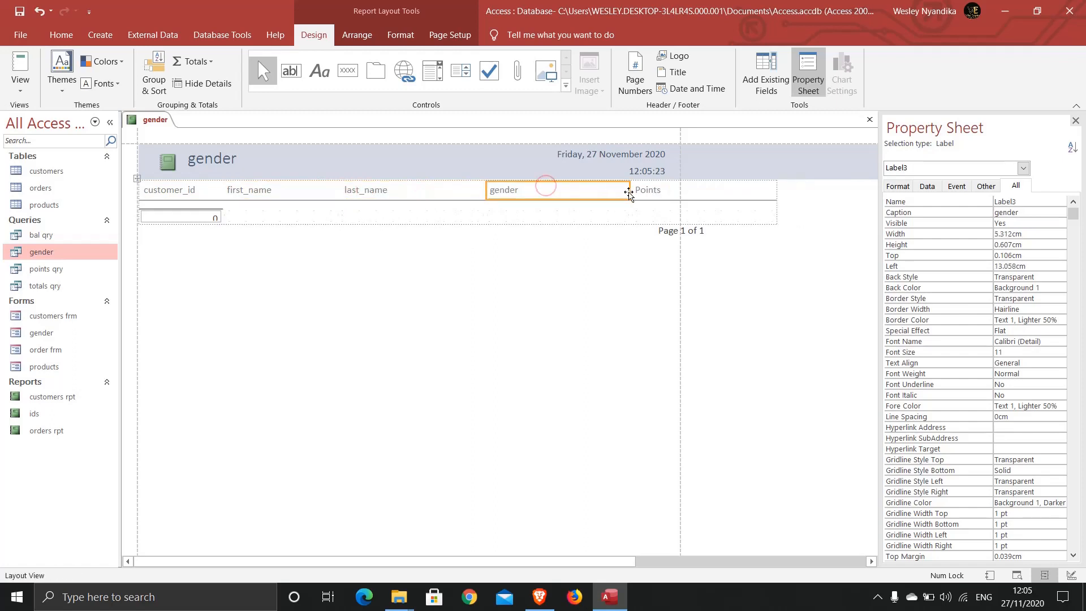
drag(600, 192, 583, 193)
click(710, 187)
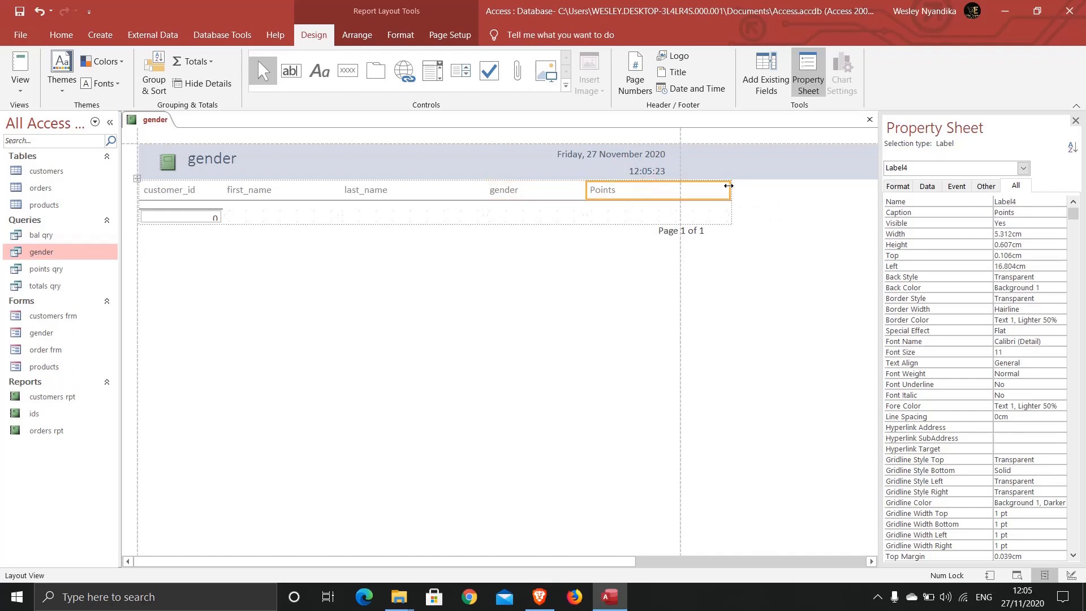
drag(728, 187, 668, 191)
drag(674, 228, 574, 232)
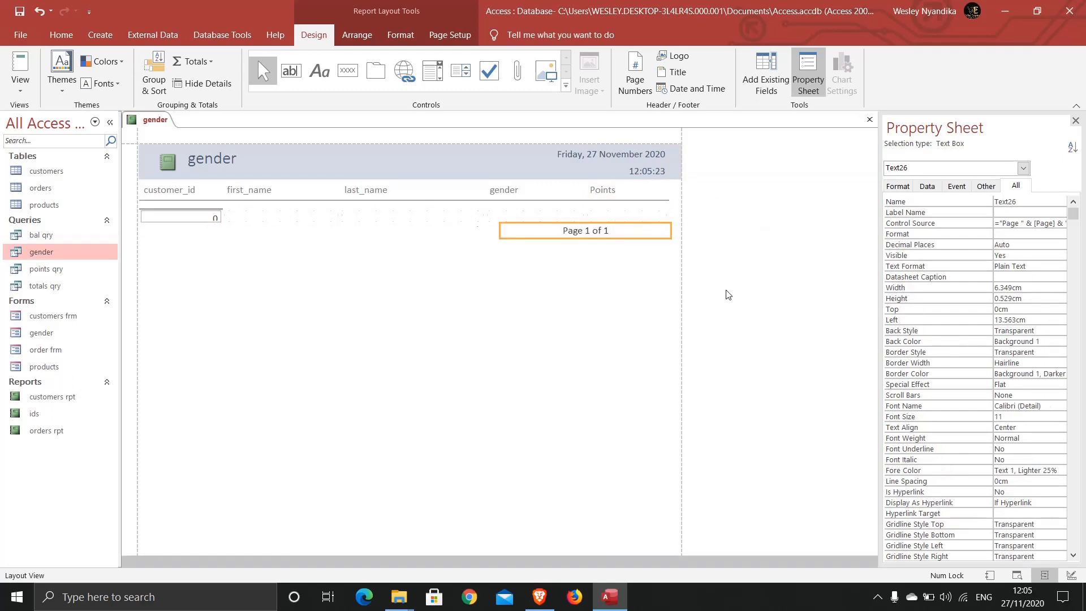
- Change the report's header title to Customers Based on Gender
click(224, 160)
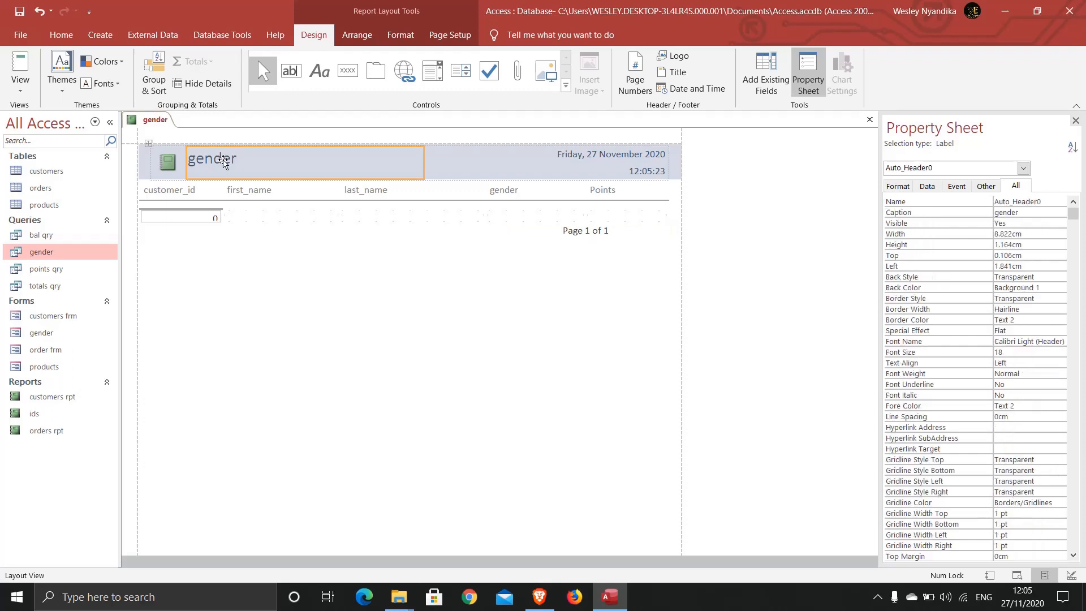
click(284, 156)
drag(284, 156, 187, 160)
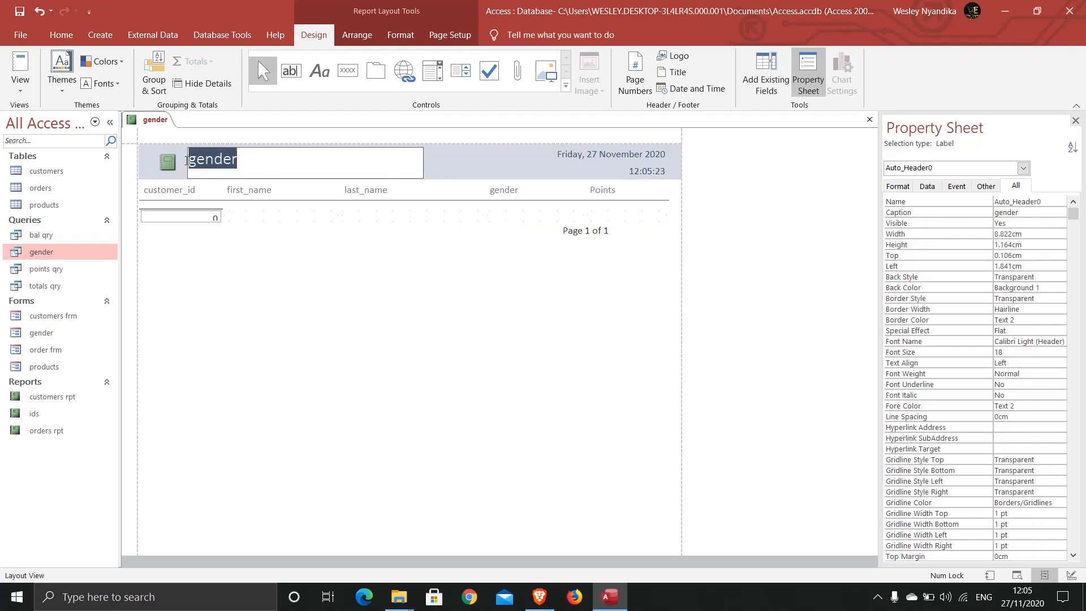
text(Customers)
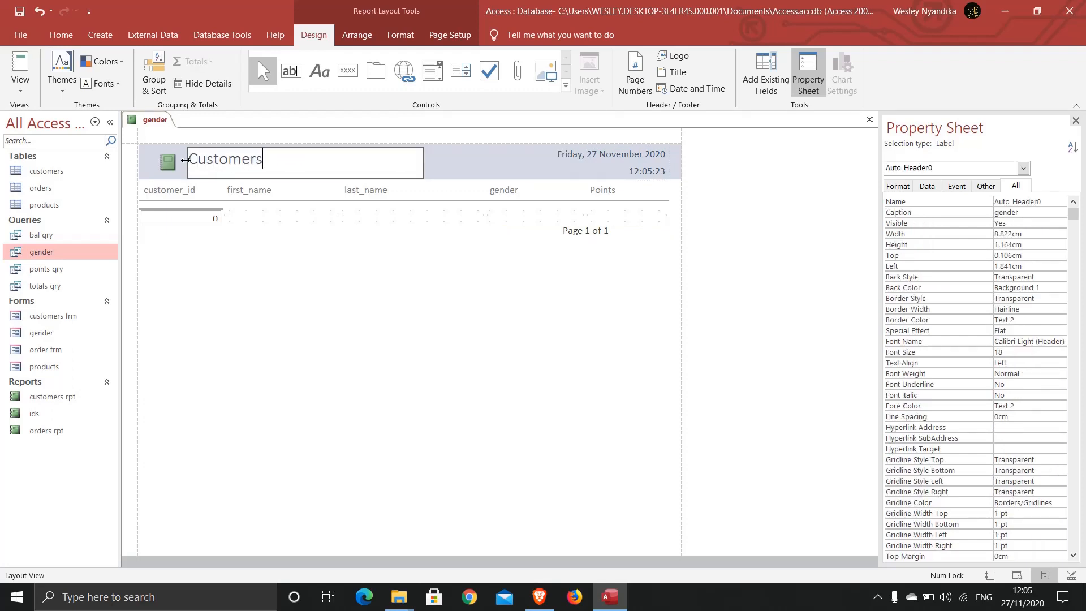
text( Based on Gender)
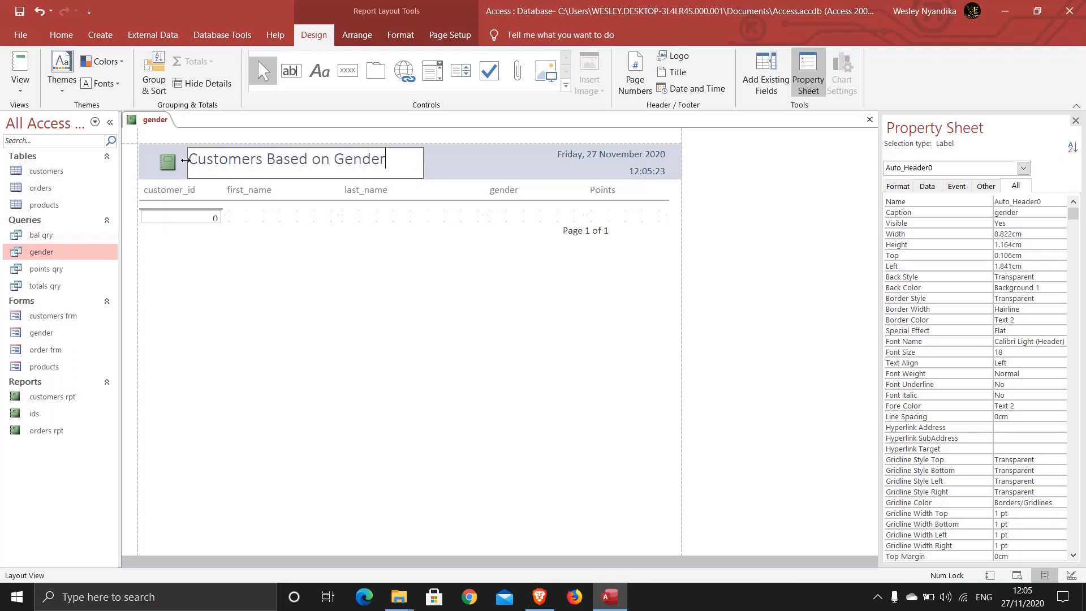
- Save the report under the name gender rpt
right_click(148, 120)
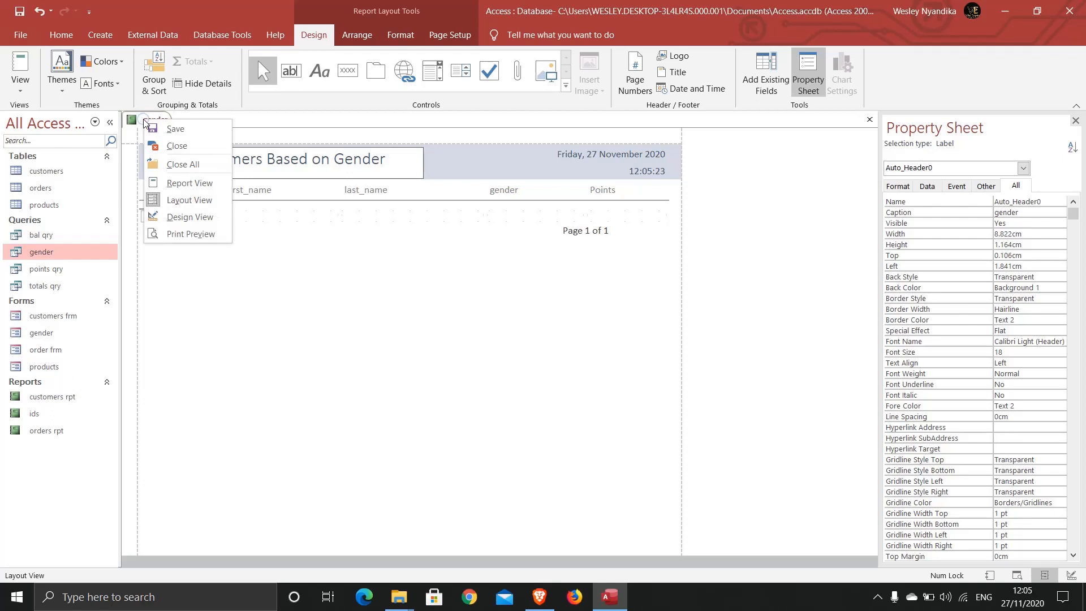
click(160, 131)
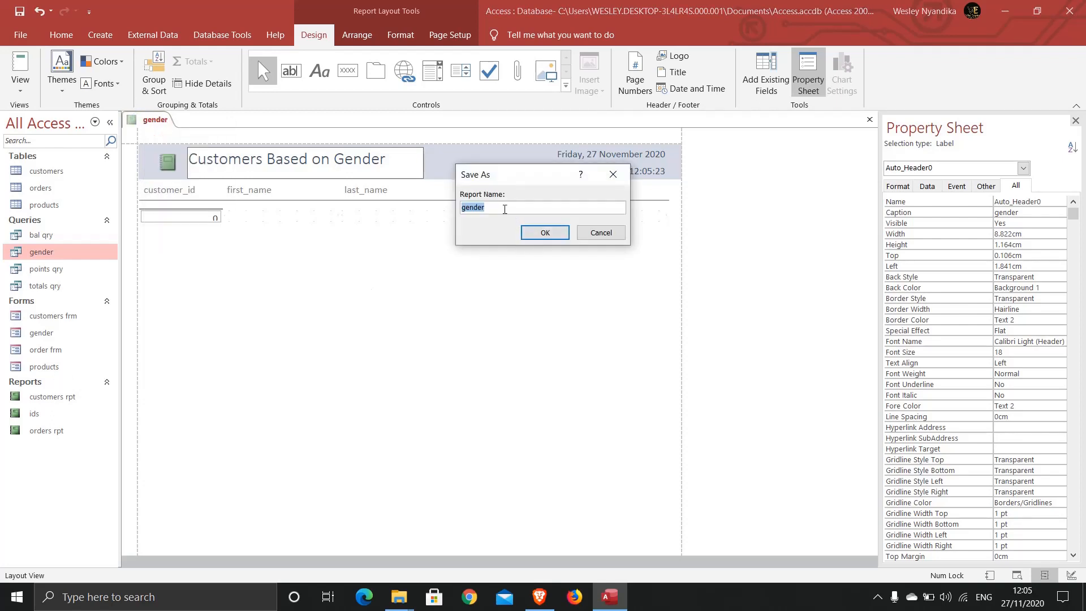
click(504, 209)
text(rpt)
click(544, 231)
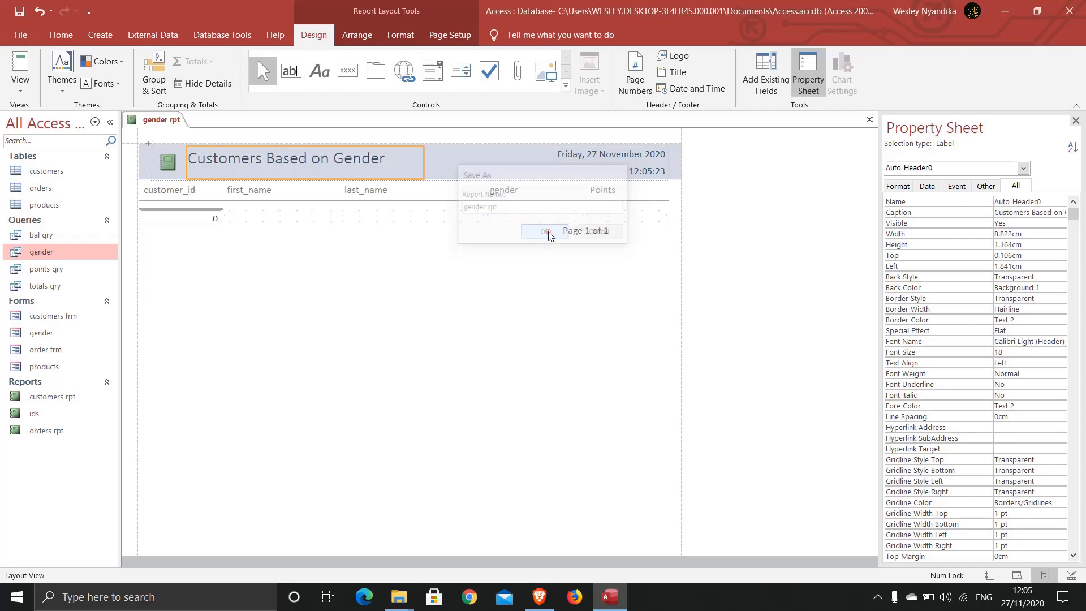
- View gender rpt in Report View and close it
right_click(163, 121)
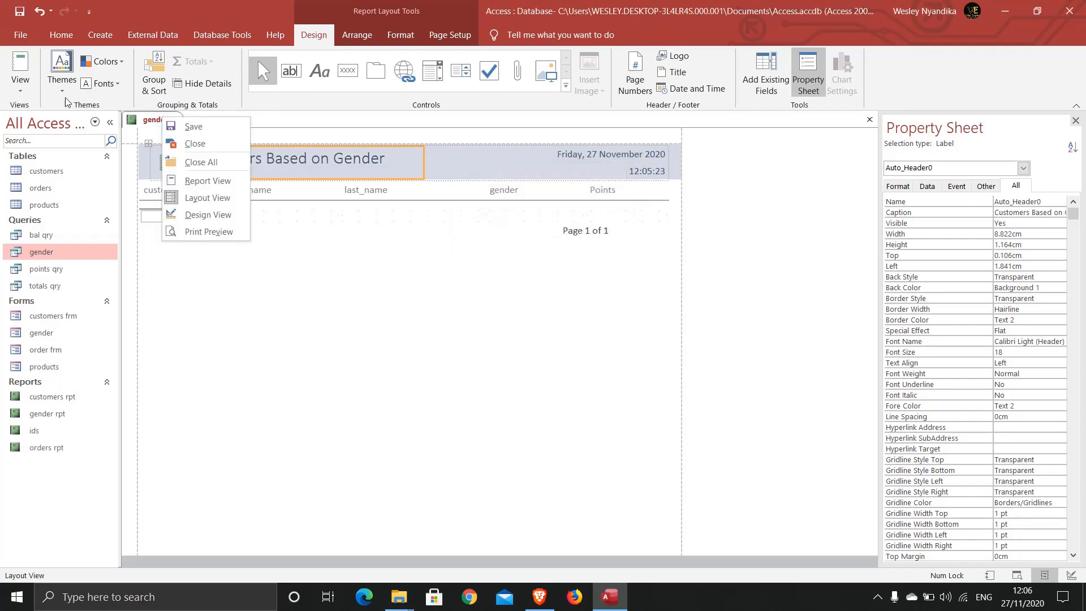
click(23, 67)
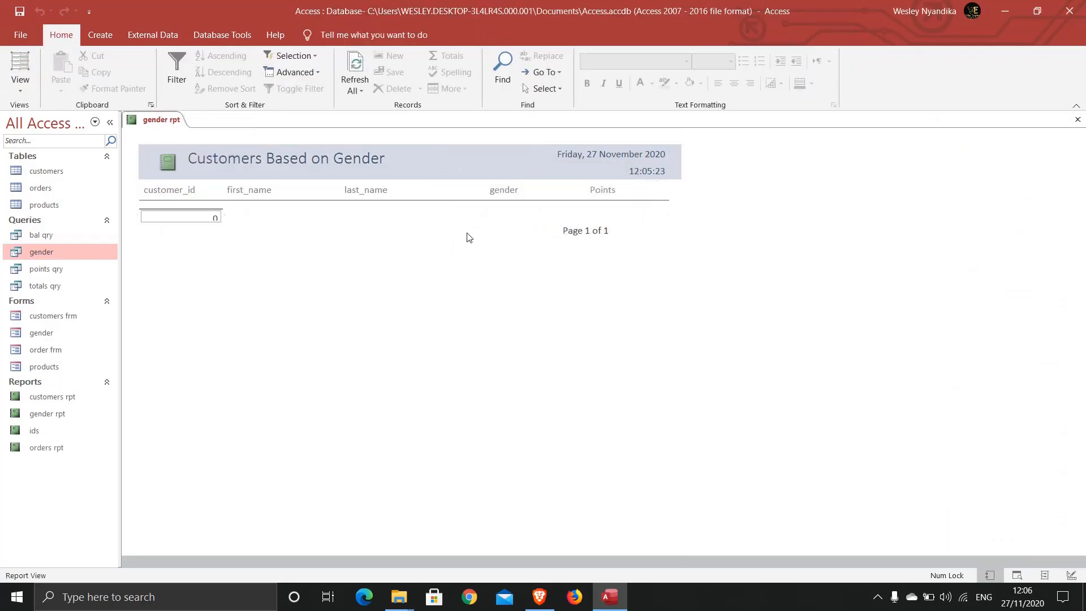
right_click(152, 125)
click(175, 146)
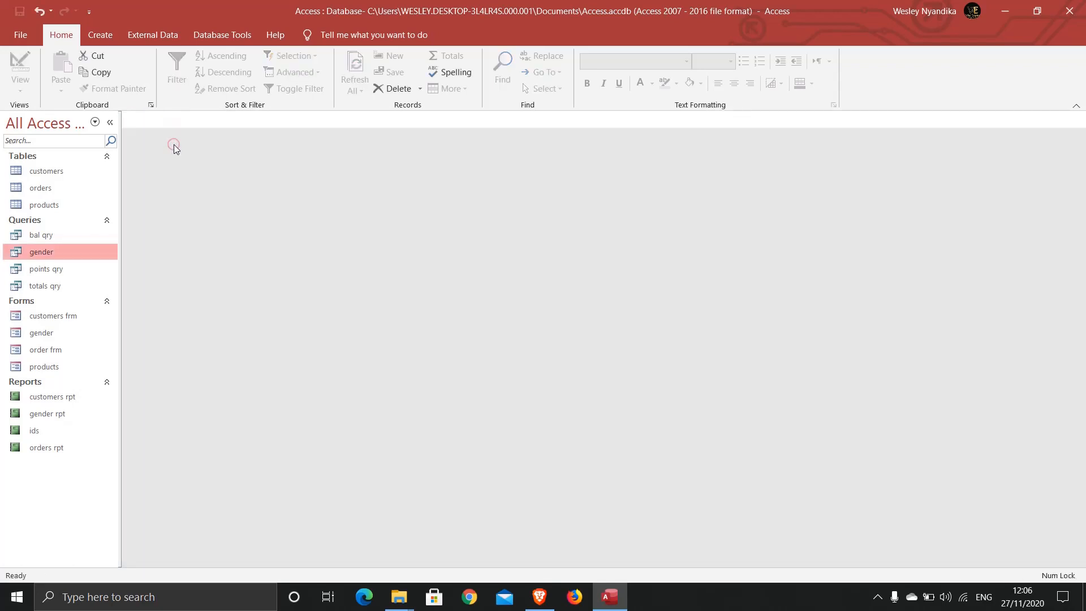
- Open the gender form in Design View and move the Search button to about 0.4 cm from the form's left edge
right_click(44, 334)
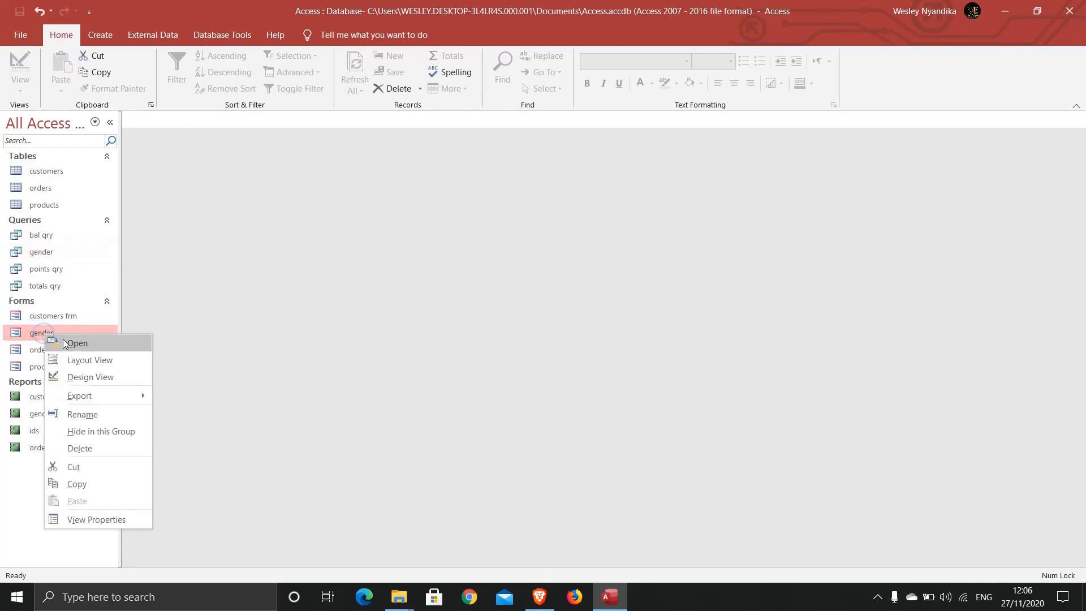
click(86, 377)
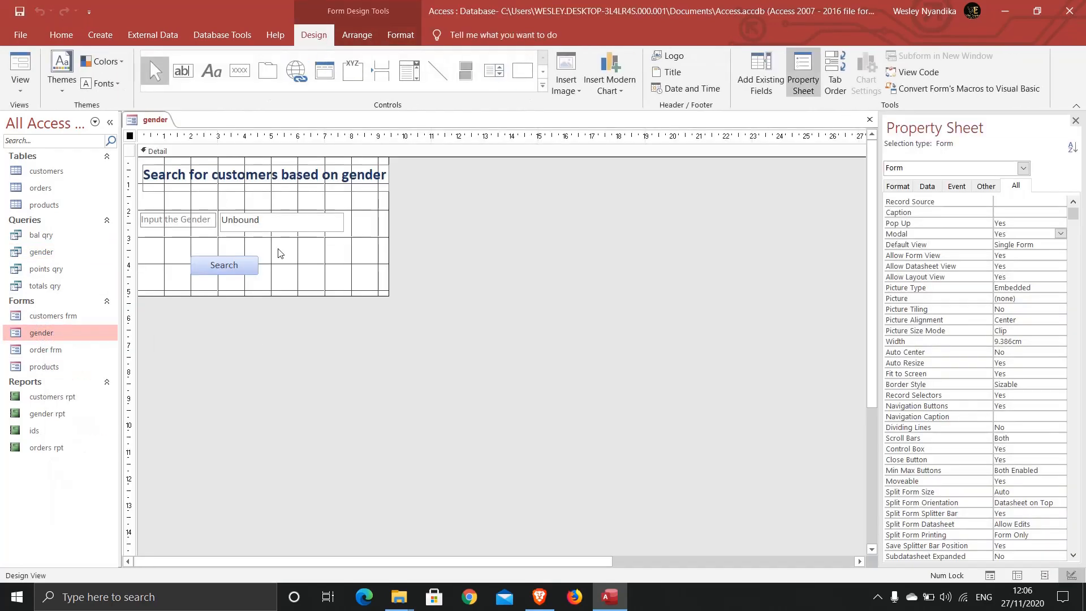
drag(221, 267, 177, 266)
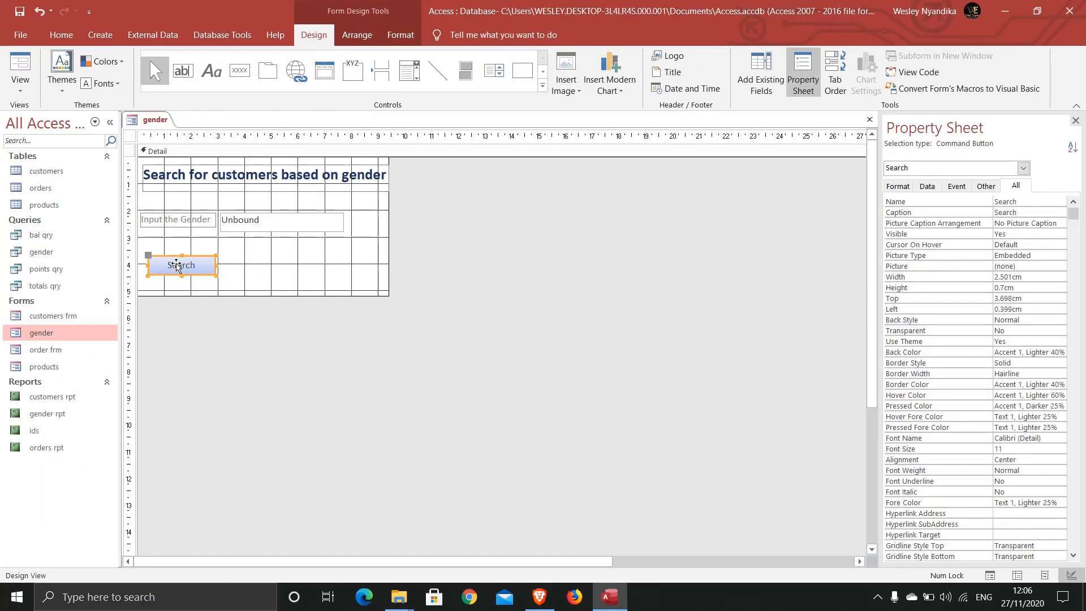
- Draw a command button about 2.1 cm wide and 0.7 cm high beside the Search button, skipping the wizard
click(233, 75)
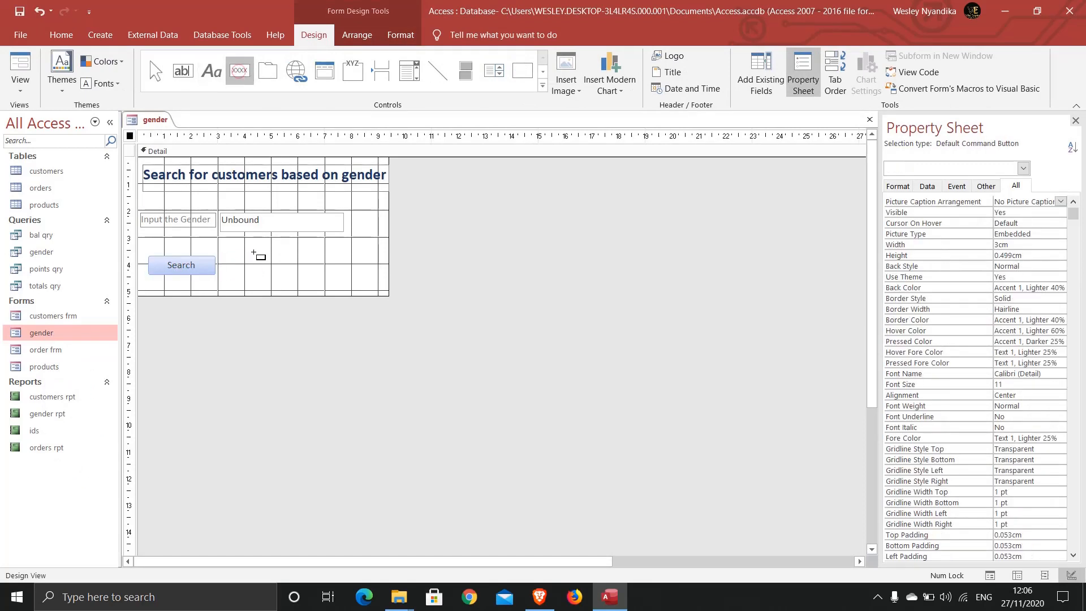
drag(223, 258, 280, 275)
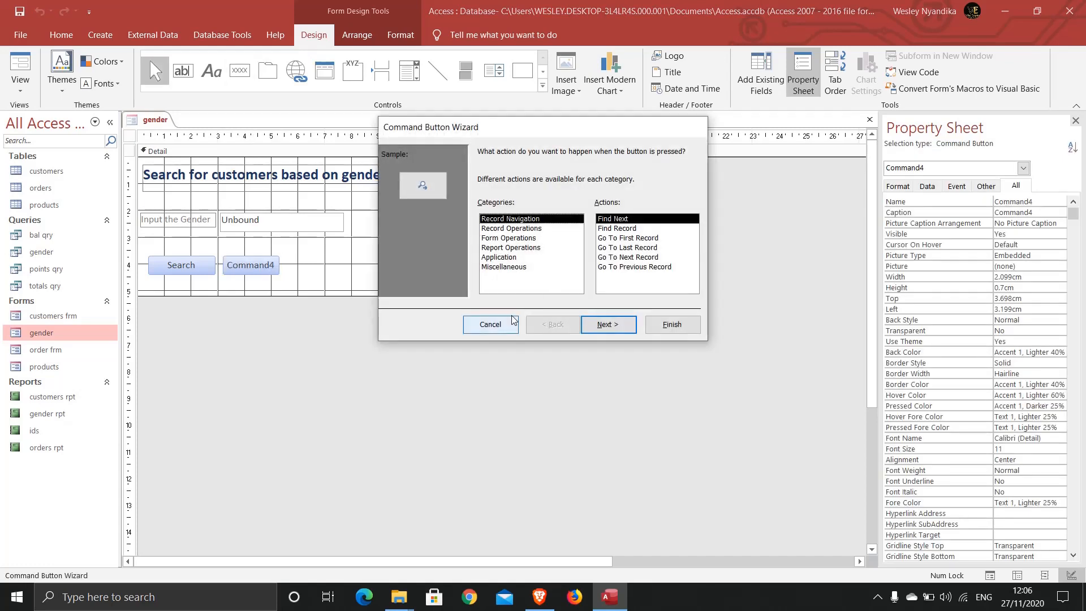
click(511, 321)
- Change the new command button's caption to Open Report
click(256, 264)
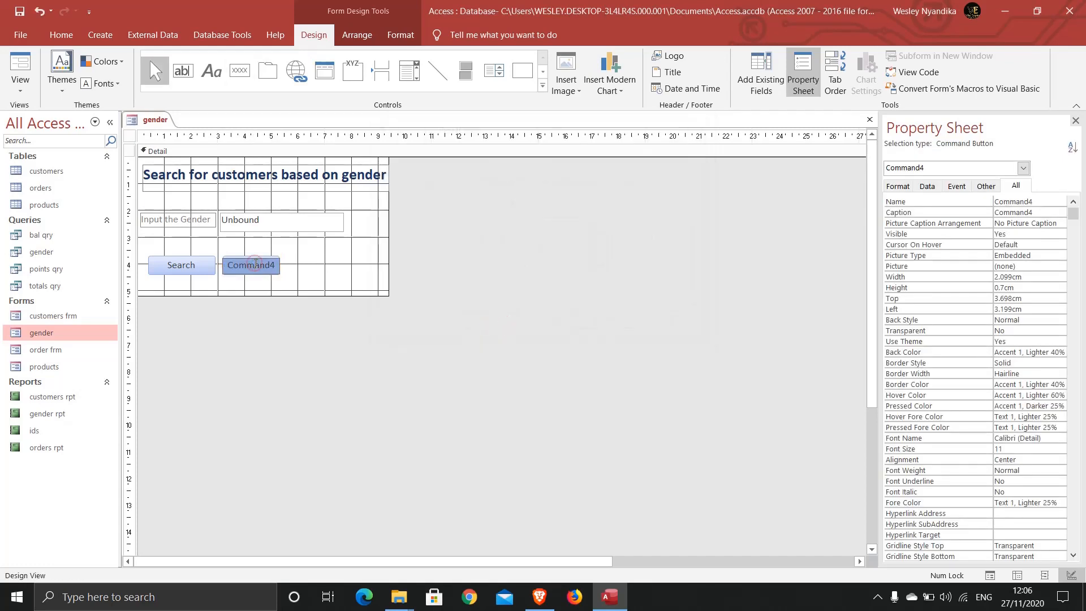
double_click(272, 264)
text(Oe)
text(pen Rep)
text(ort)
click(321, 273)
click(259, 273)
- Build an on-click macro for the Open Report button with the OpenReport action
right_click(249, 266)
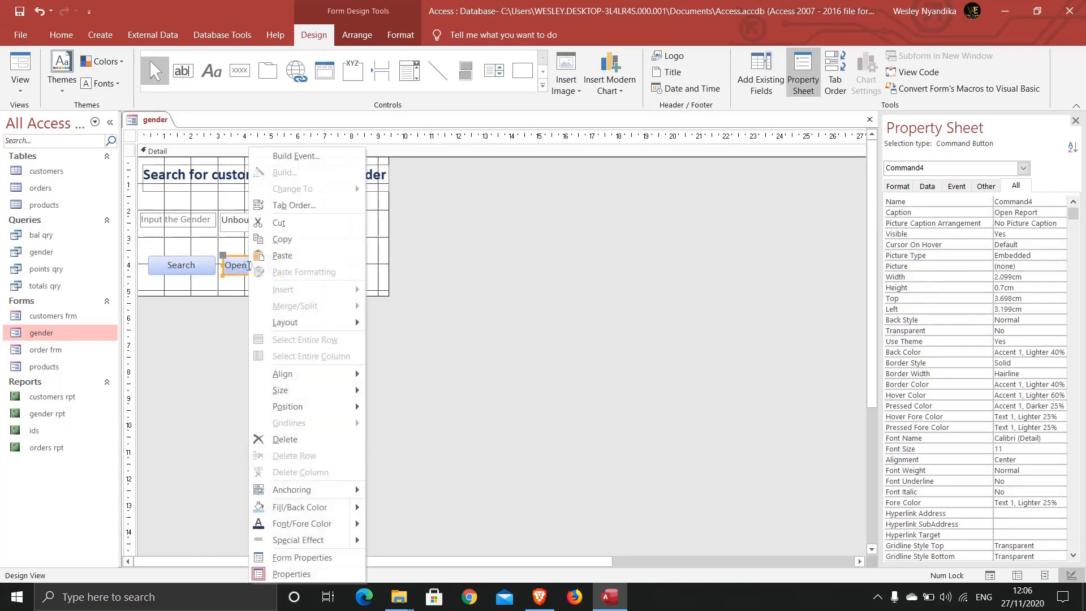
click(291, 156)
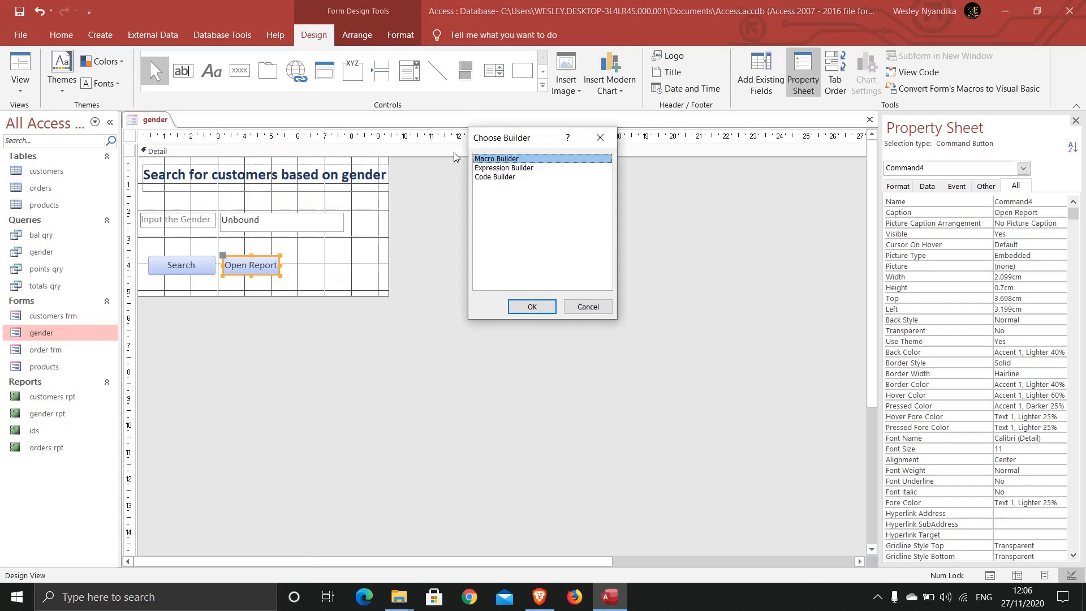
double_click(485, 160)
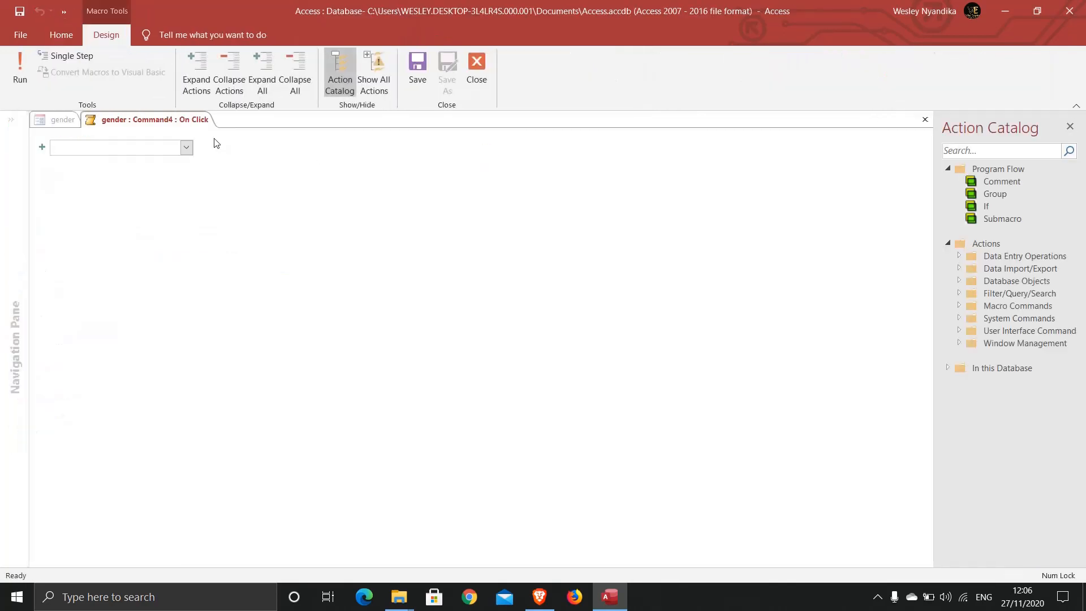
click(187, 148)
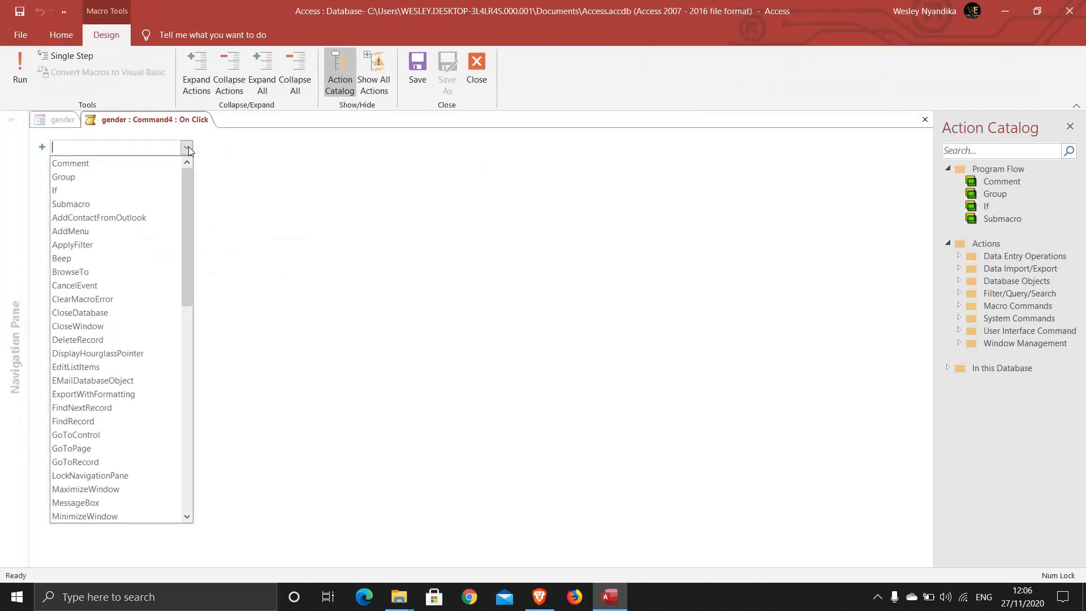
text(Ope)
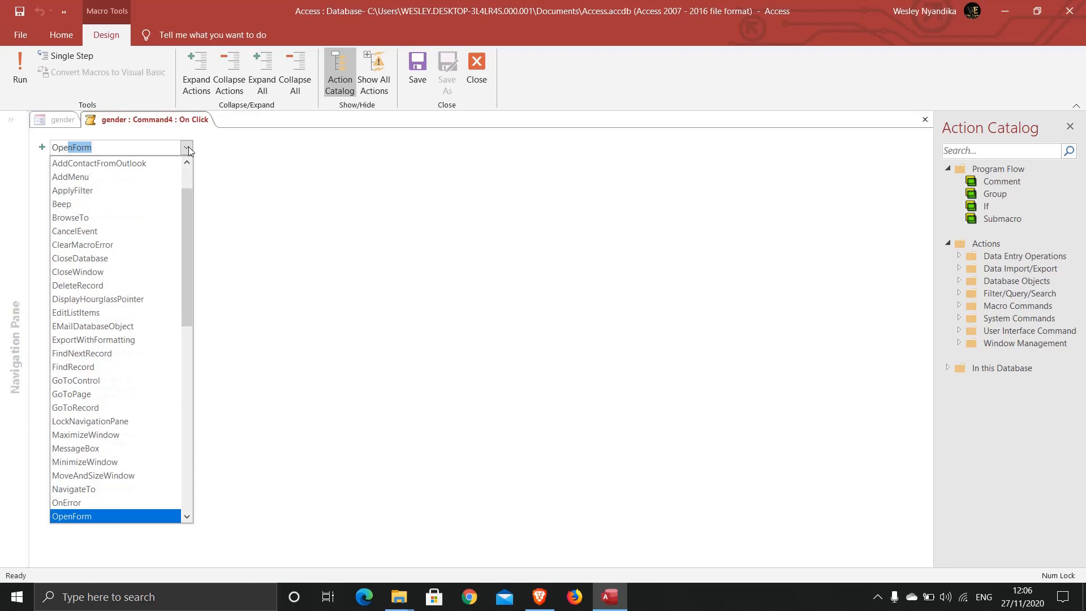
key(BackSpace)
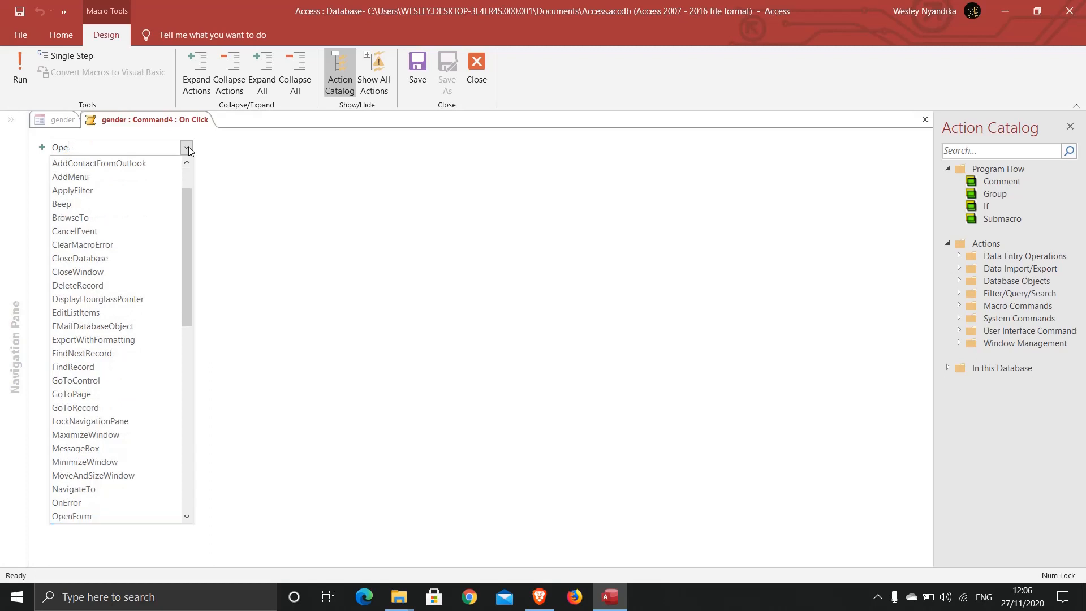
text(nReport)
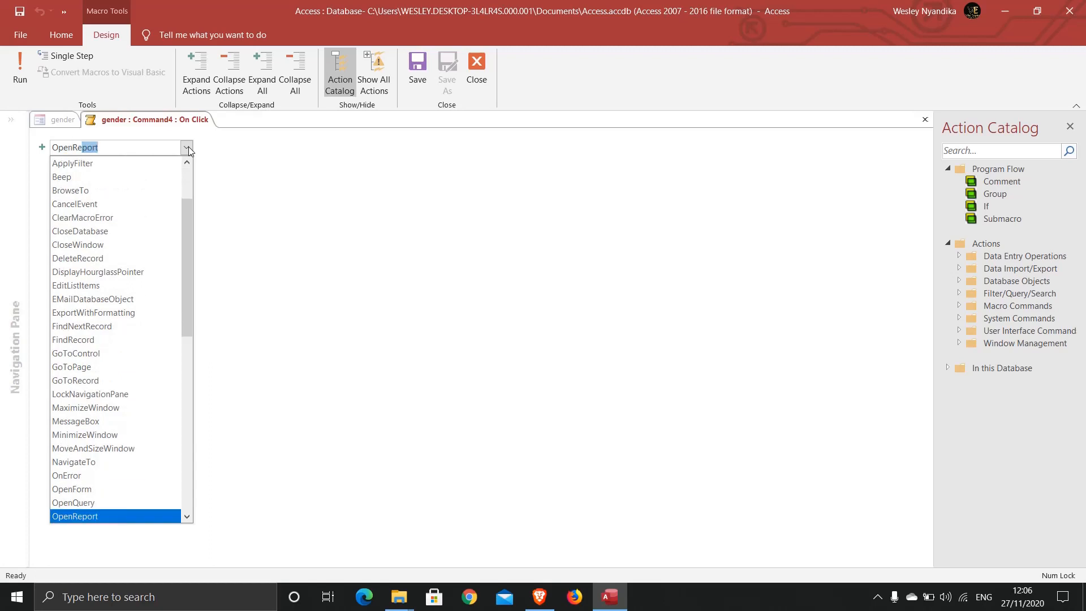
key(Return)
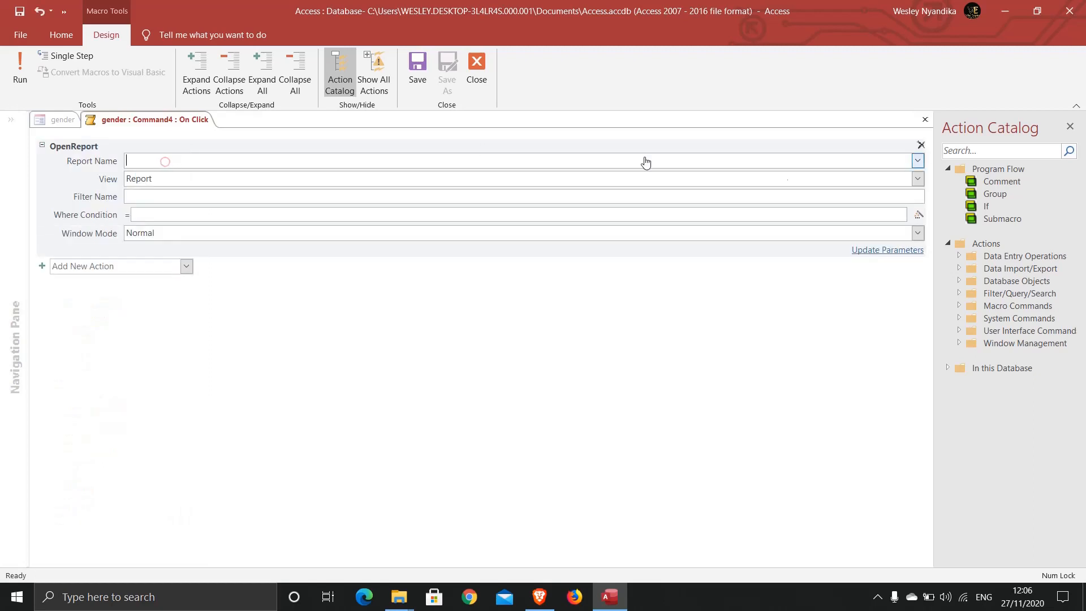
- Set gender rpt as the report for the OpenReport action, then save and close the macro
click(918, 161)
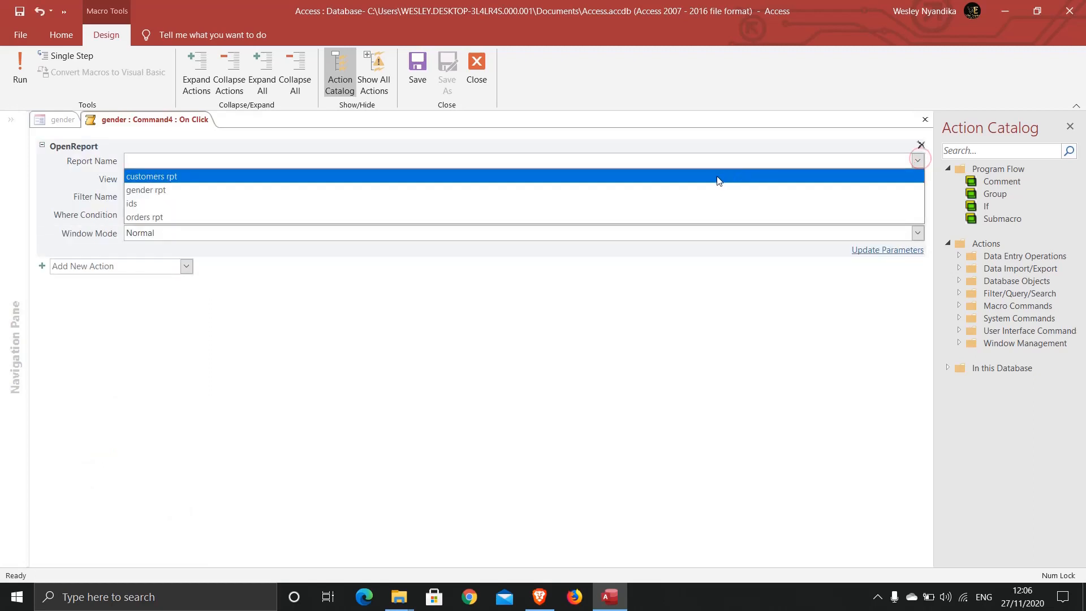
click(697, 189)
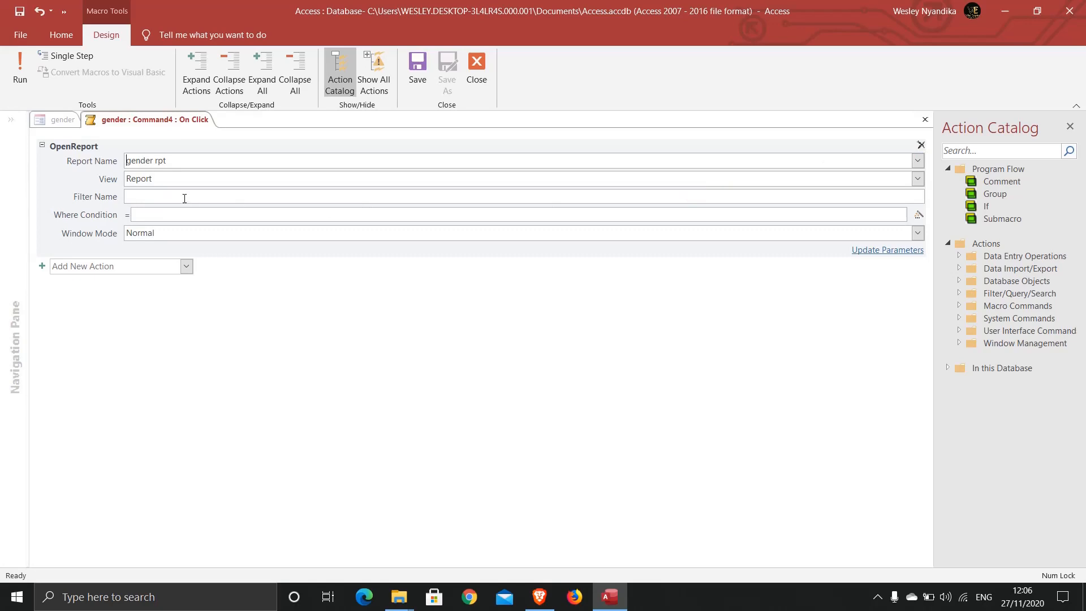
click(416, 72)
click(477, 71)
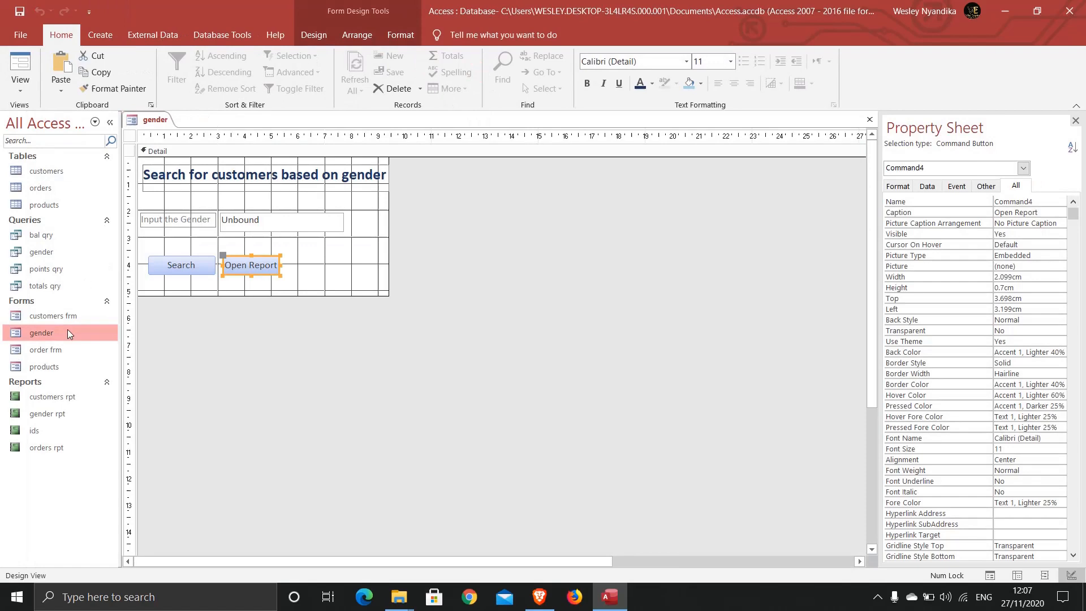
- Open gender rpt in Design View and set its Pop Up and Modal properties to Yes
right_click(39, 414)
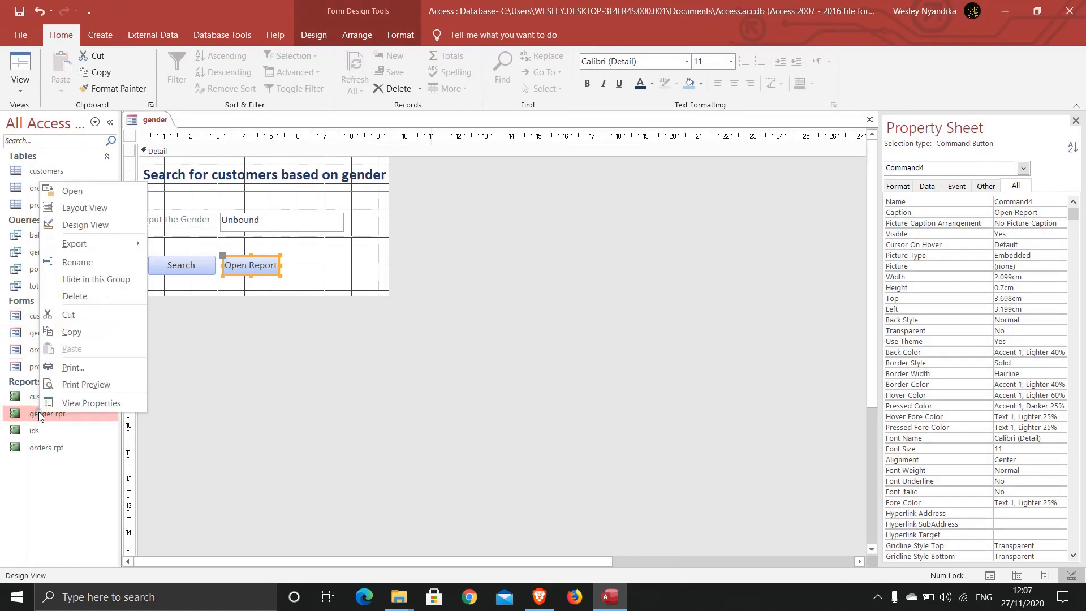
click(71, 227)
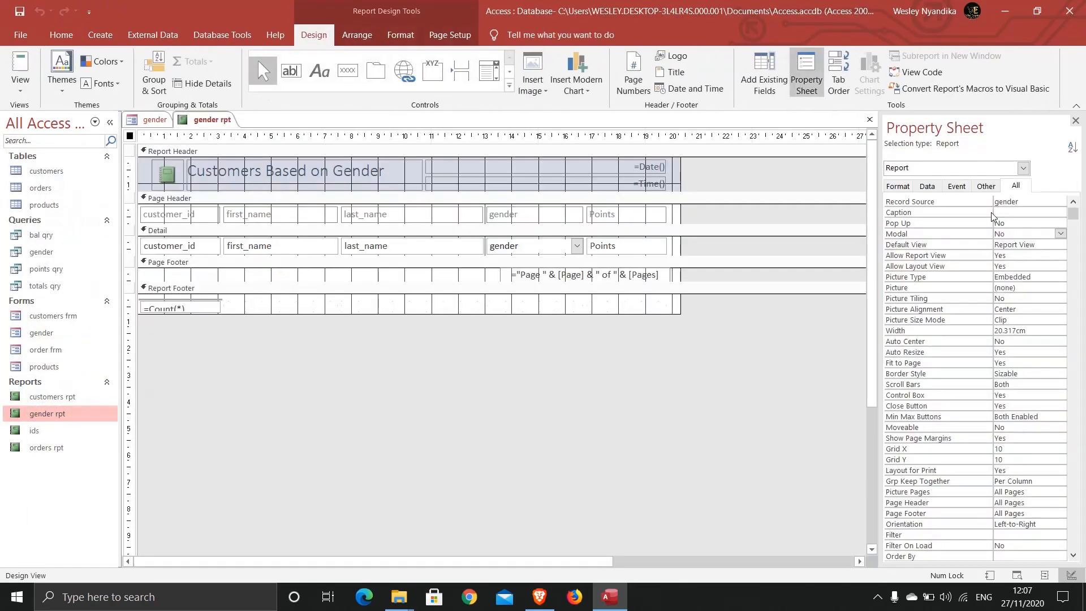
click(1051, 222)
click(1061, 223)
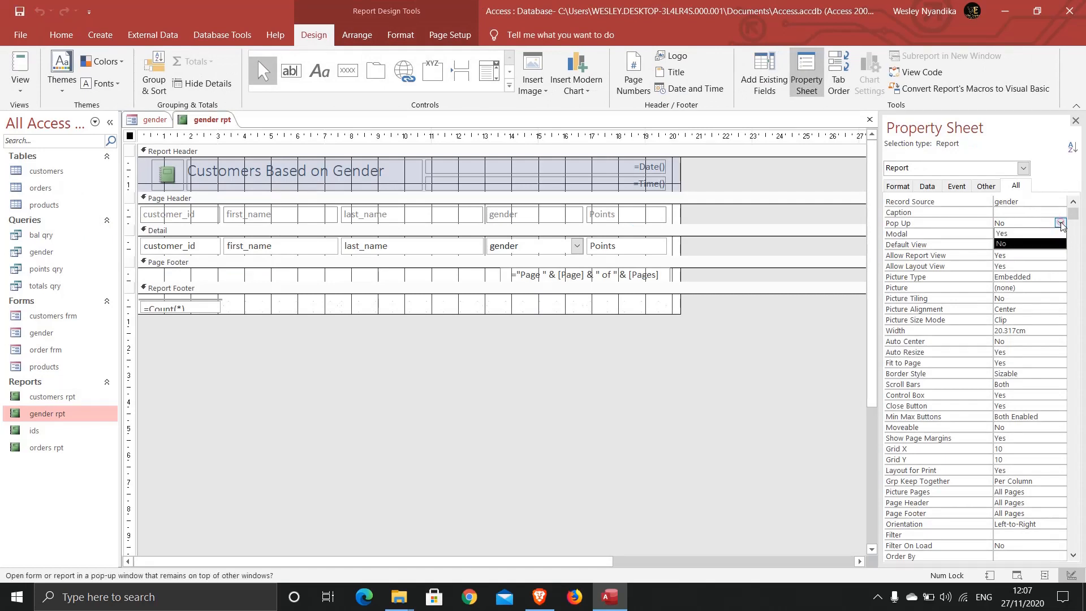
click(1034, 234)
click(1044, 234)
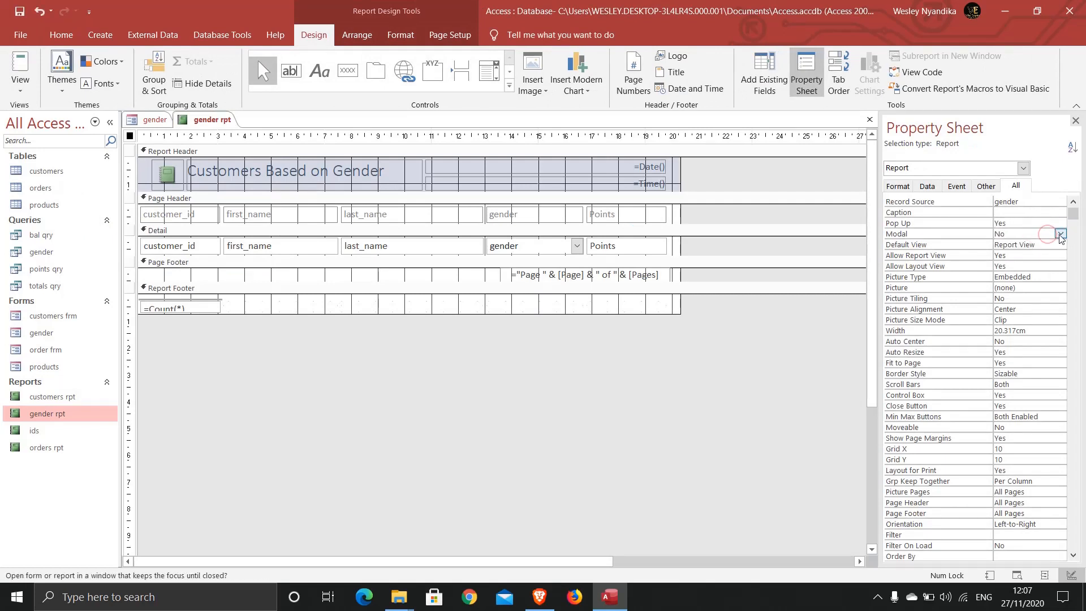
click(1060, 233)
click(1046, 244)
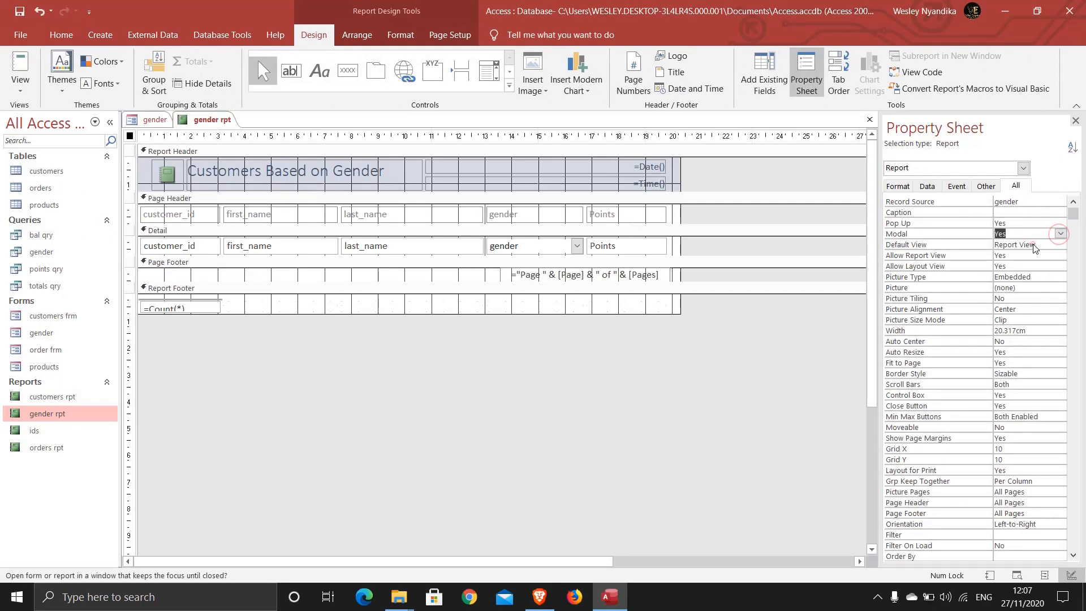
- Save the changes to gender rpt and close it
click(218, 120)
right_click(217, 120)
click(218, 120)
right_click(217, 120)
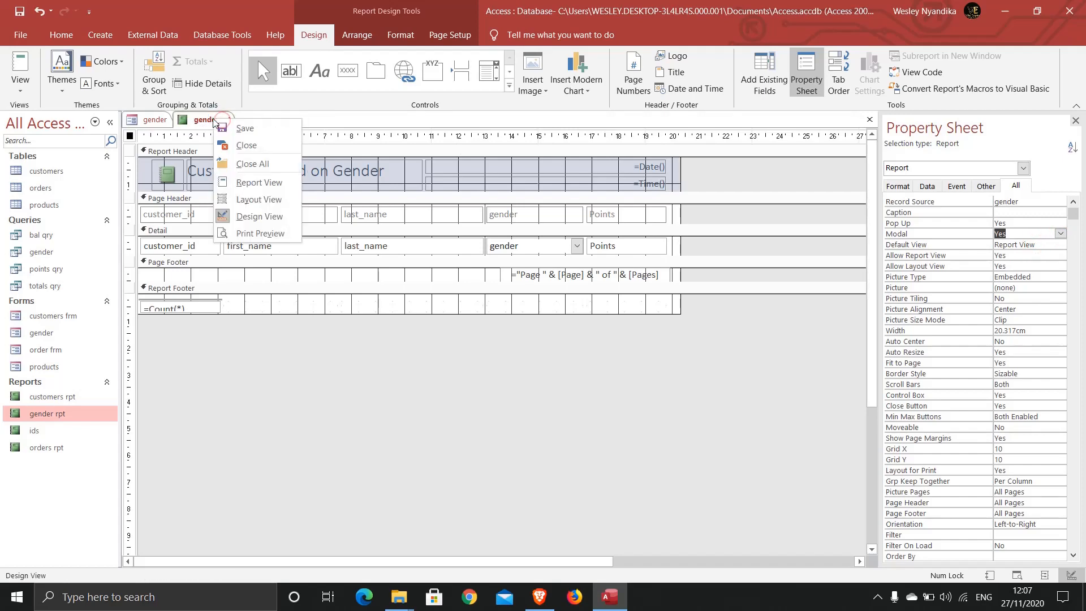
click(244, 145)
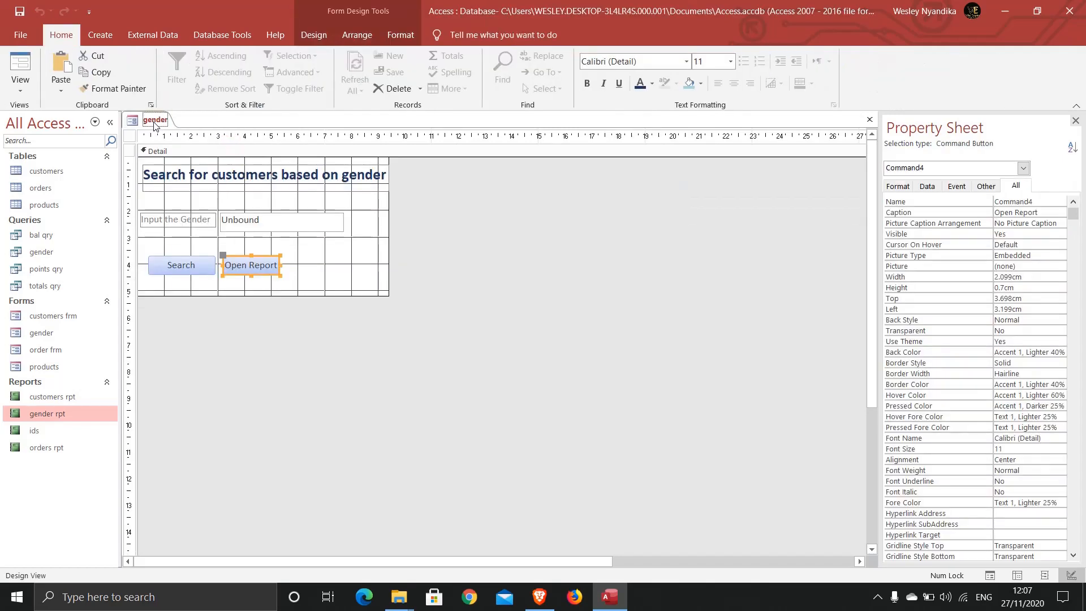
- Show the gender form in Form View, enter male as the gender, view the report from its button and close it
click(25, 87)
click(36, 113)
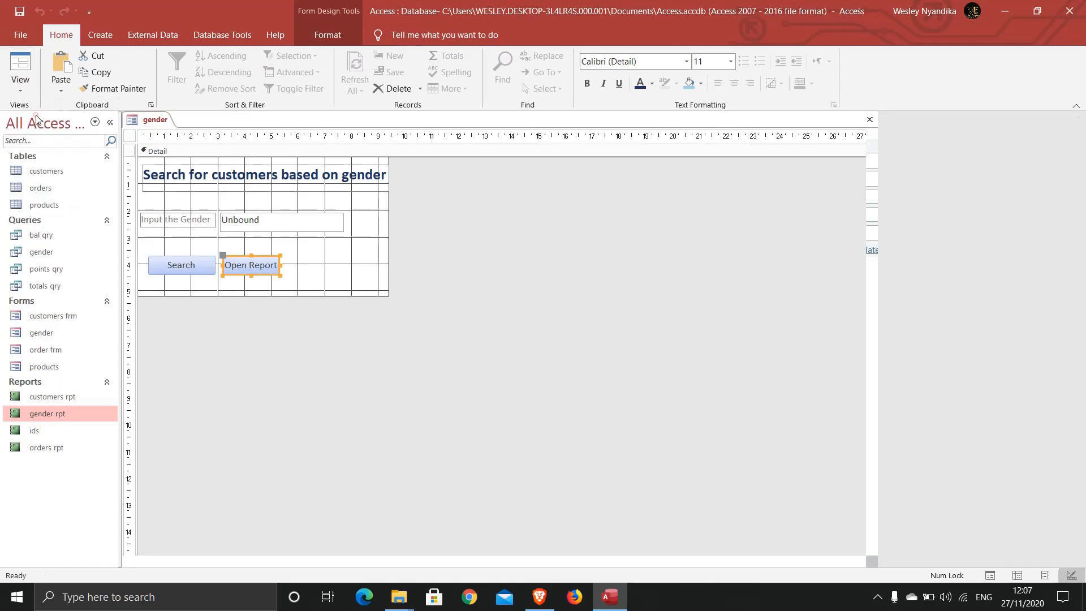
click(240, 214)
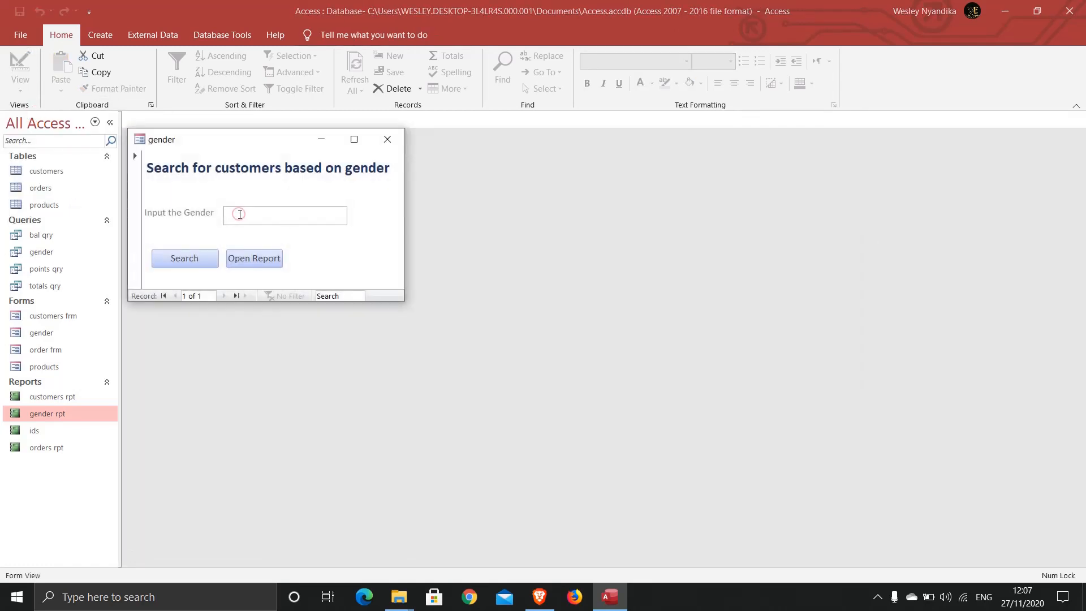
text(male)
click(252, 258)
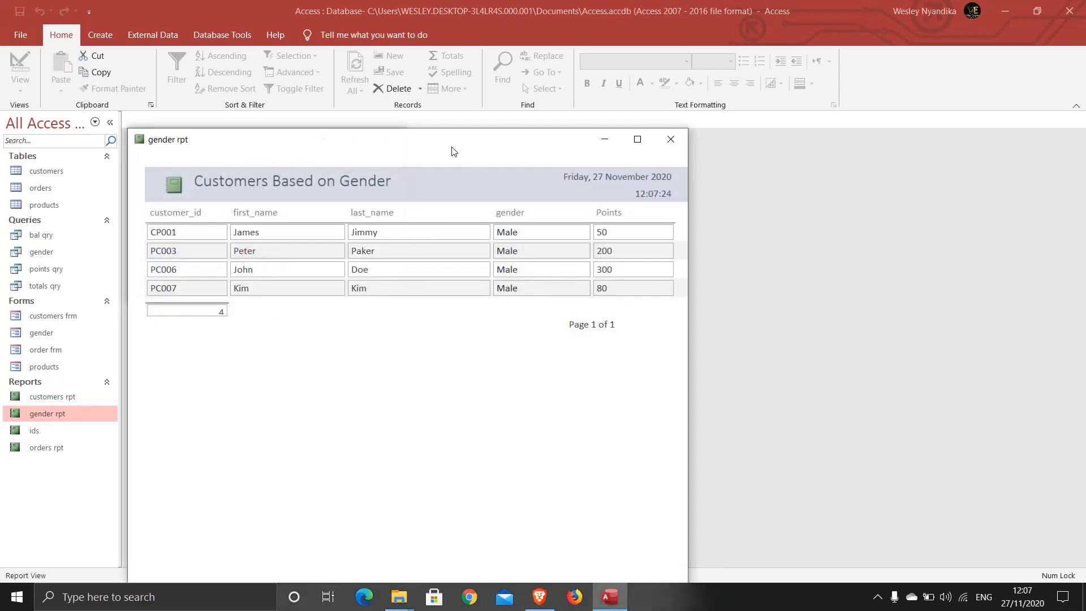
drag(445, 146, 600, 80)
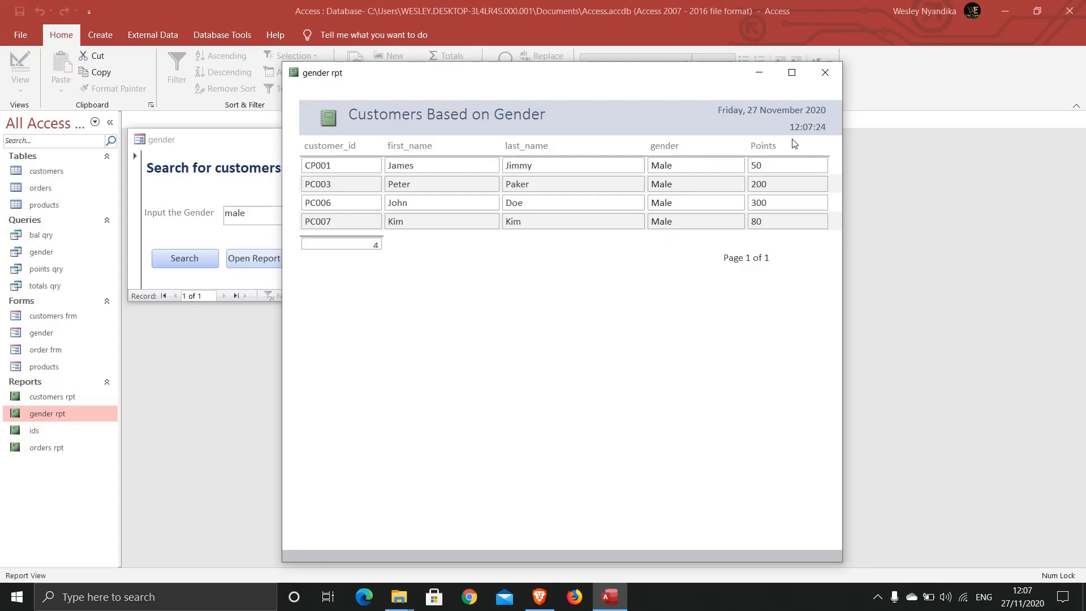
click(826, 73)
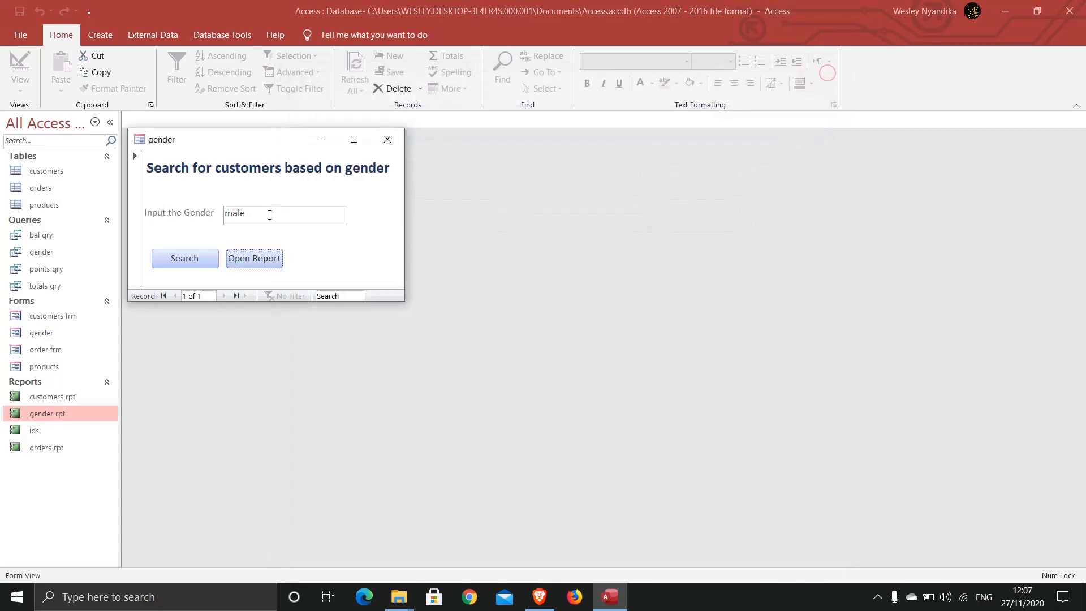
- Change the searched gender to female, view its report, close it and move the form window toward the middle
double_click(260, 213)
text(fe)
click(255, 259)
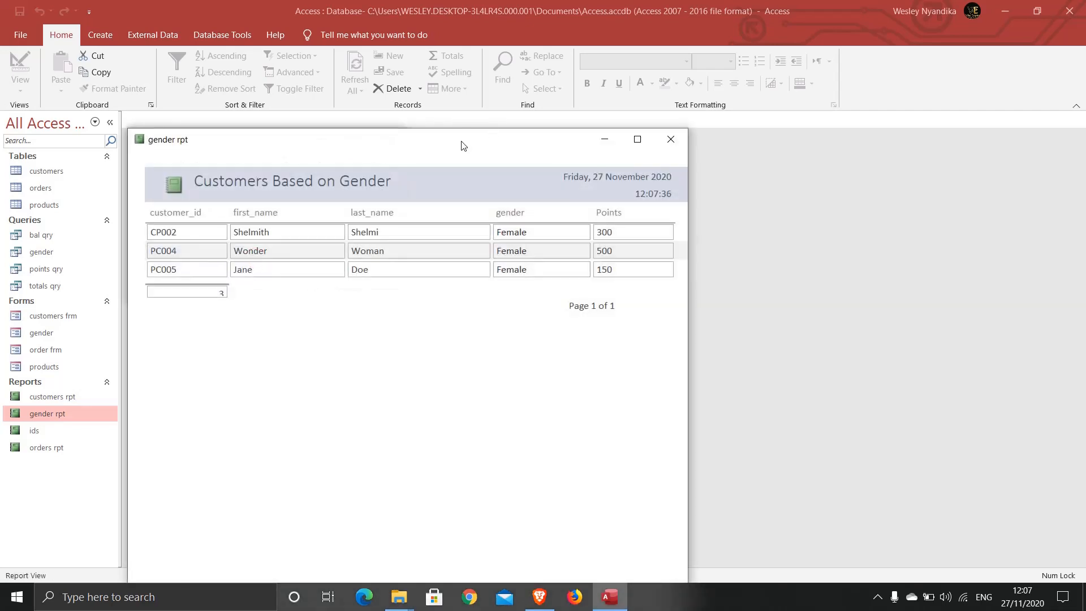
drag(463, 146, 603, 86)
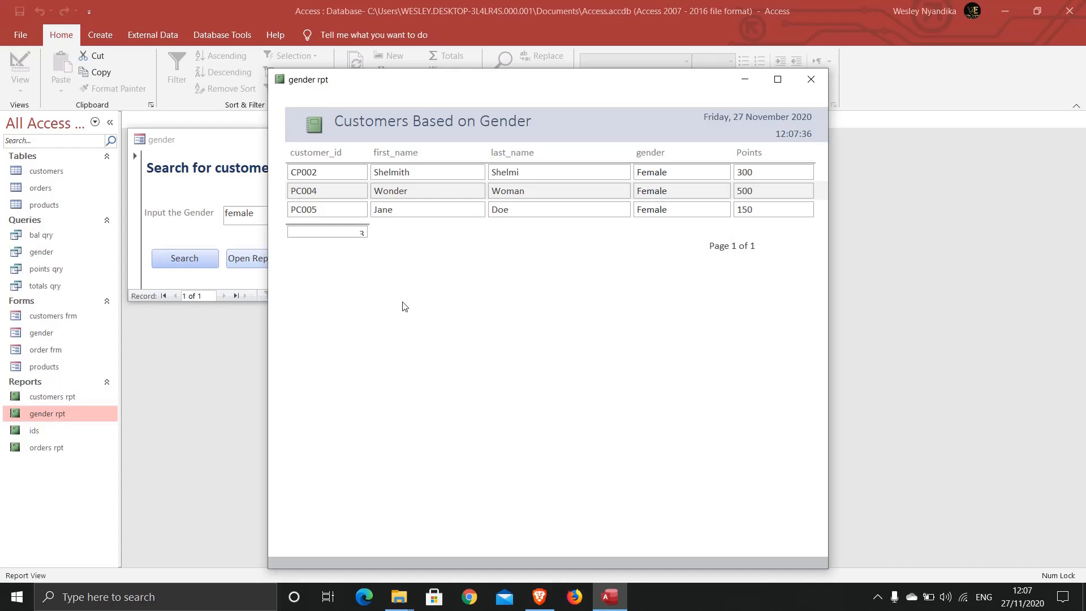
click(811, 79)
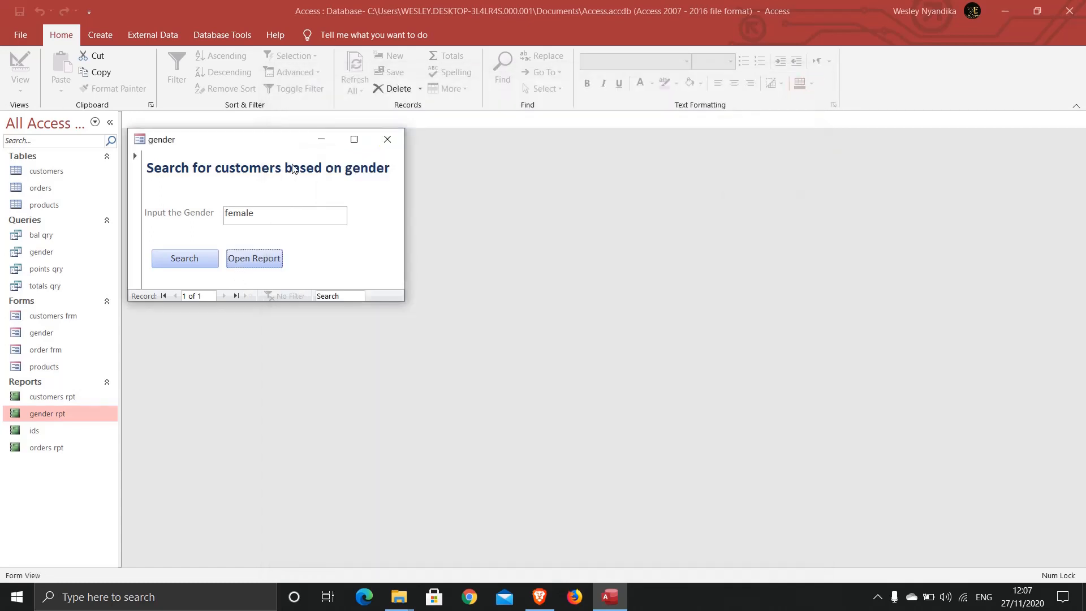
drag(237, 146, 340, 164)
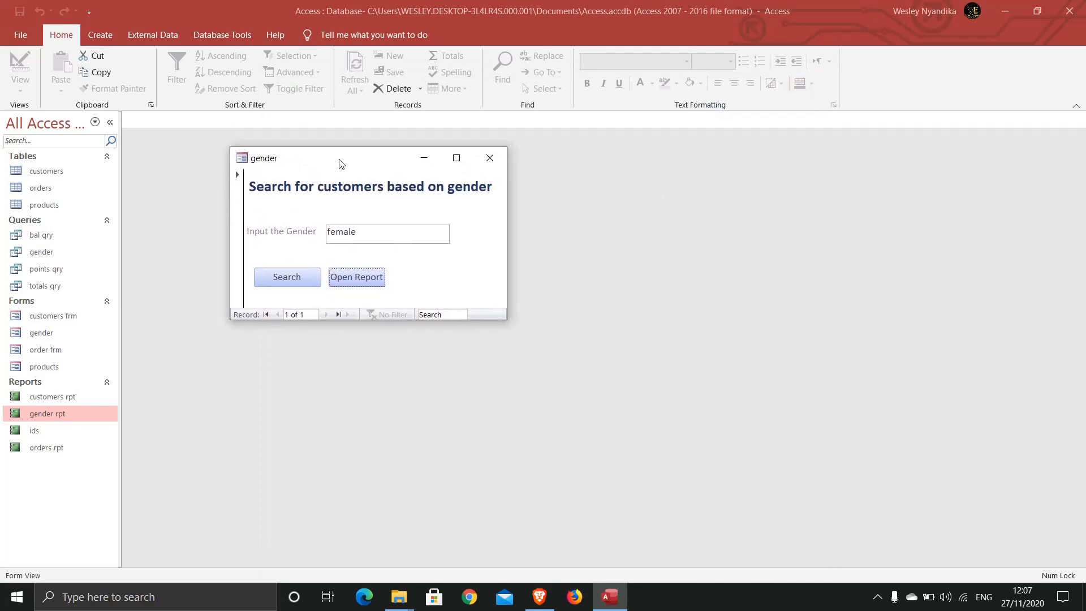